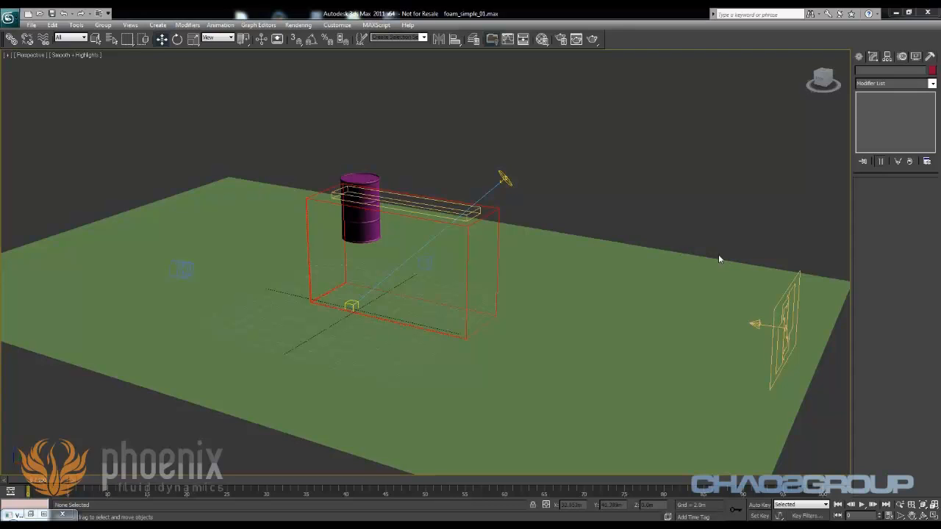
Switch the viewport to the VRayPhysicalCamera001 view while inspecting the sun light, the ground plane and the Phoenix source.
left_click(507, 180)
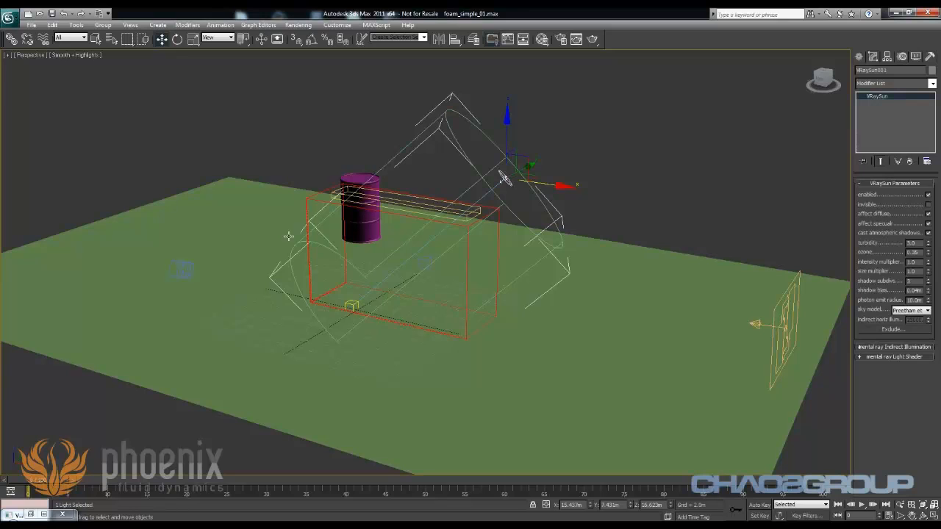
left_click(183, 266)
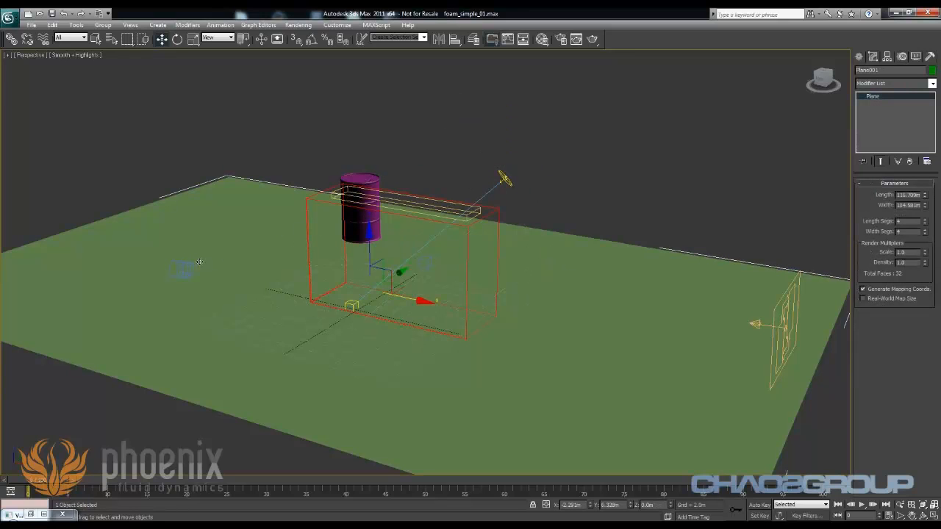
key("c")
left_click(168, 150)
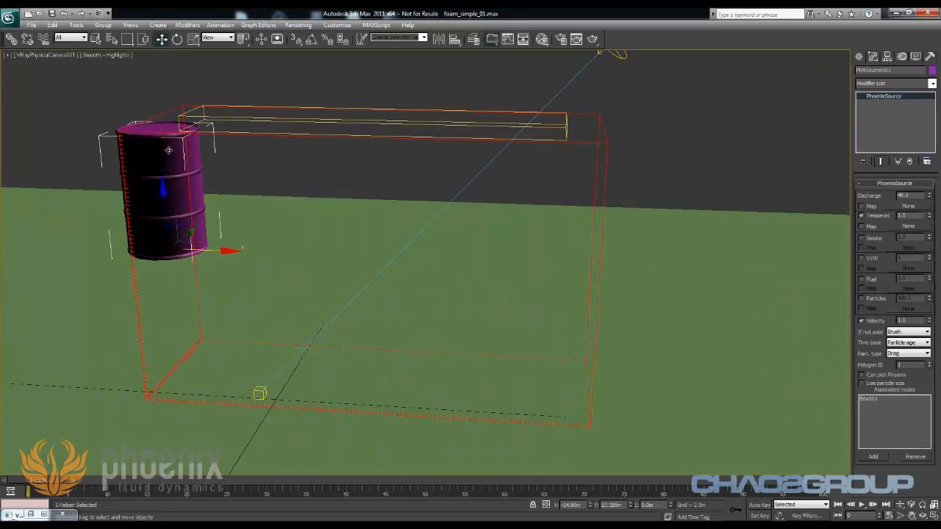
Browse the preset templates for the Phoenix simulator's simulation and rendering settings without loading one.
left_click(591, 147)
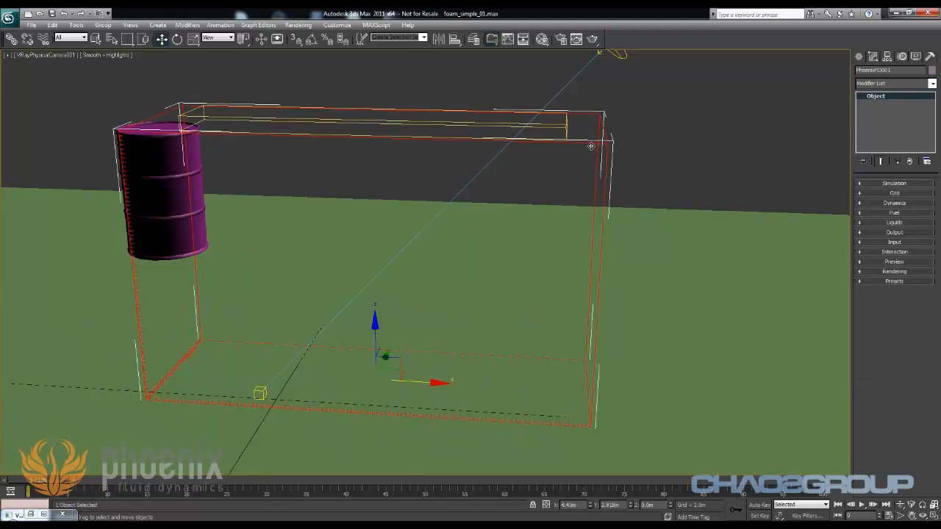
left_click(891, 281)
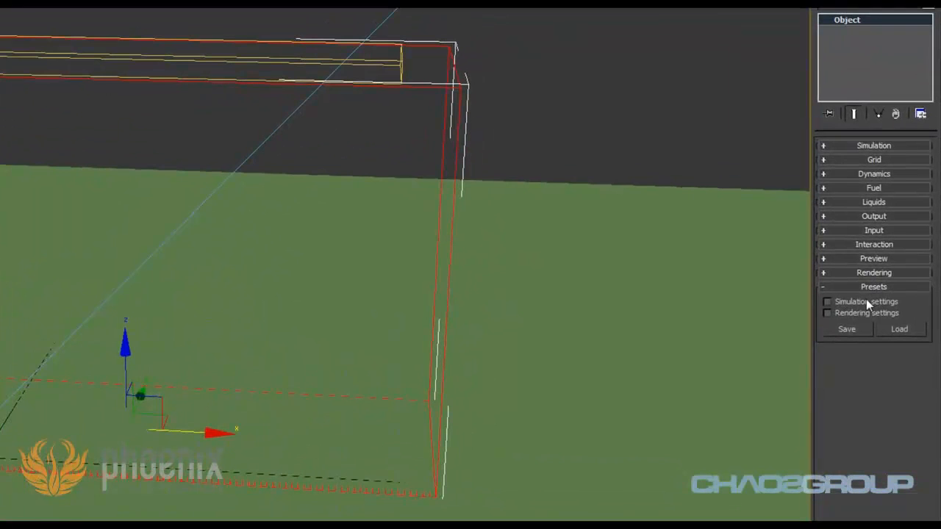
left_click(844, 313)
left_click(902, 330)
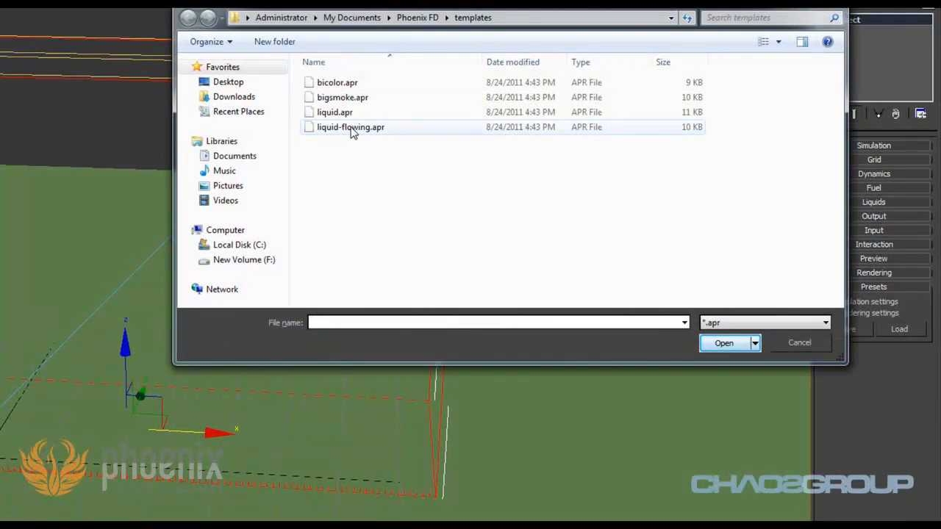
left_click(799, 343)
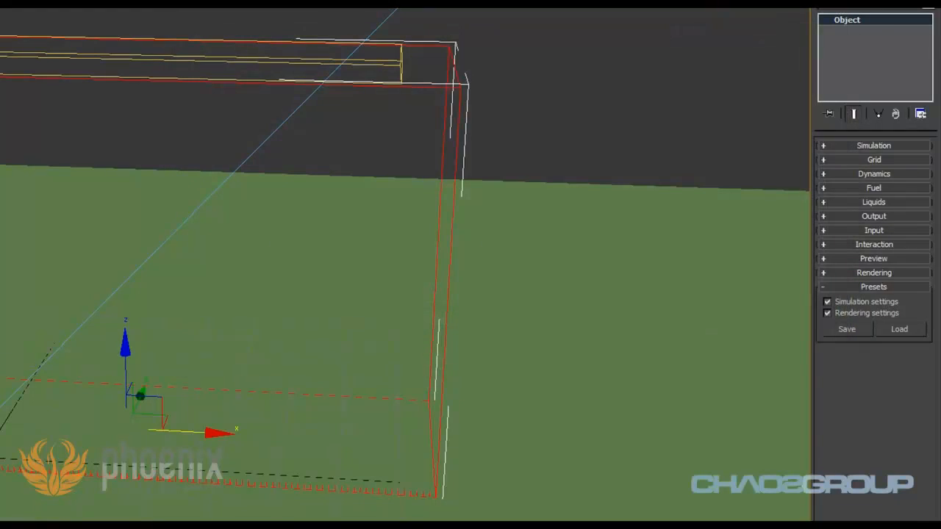
Review the Phoenix source's temperature, associated node Box001 and polygon ID settings.
double_click(885, 192)
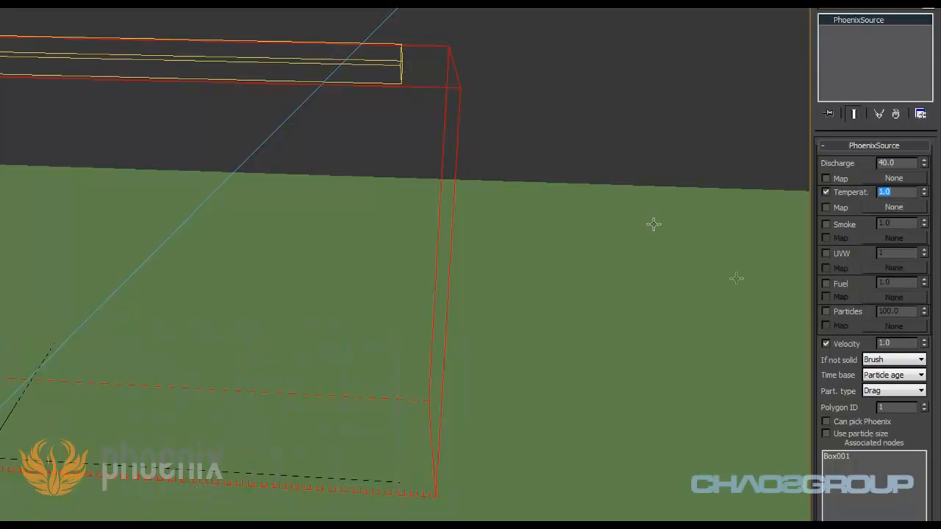
left_click(838, 458)
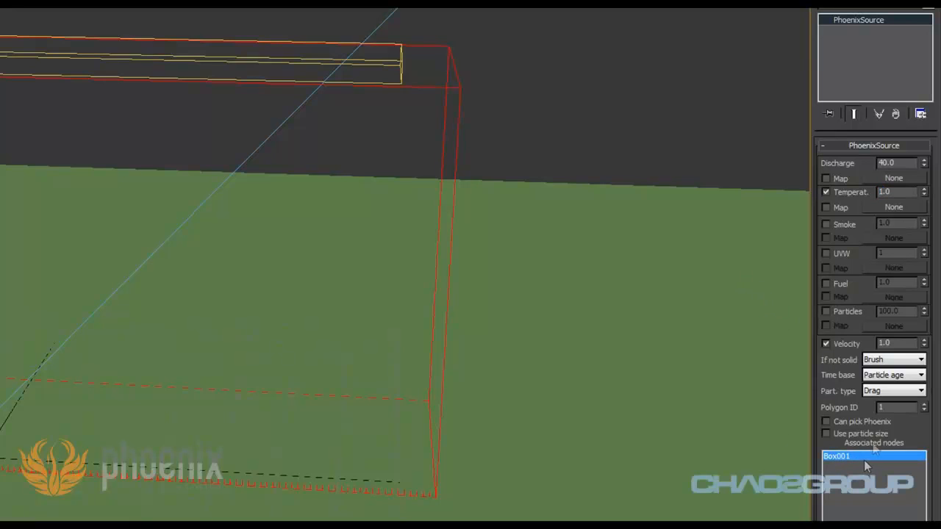
left_click(894, 407)
Select the emitter box inside the simulator grid and review its display and rendering options in Object Properties.
left_click(395, 72)
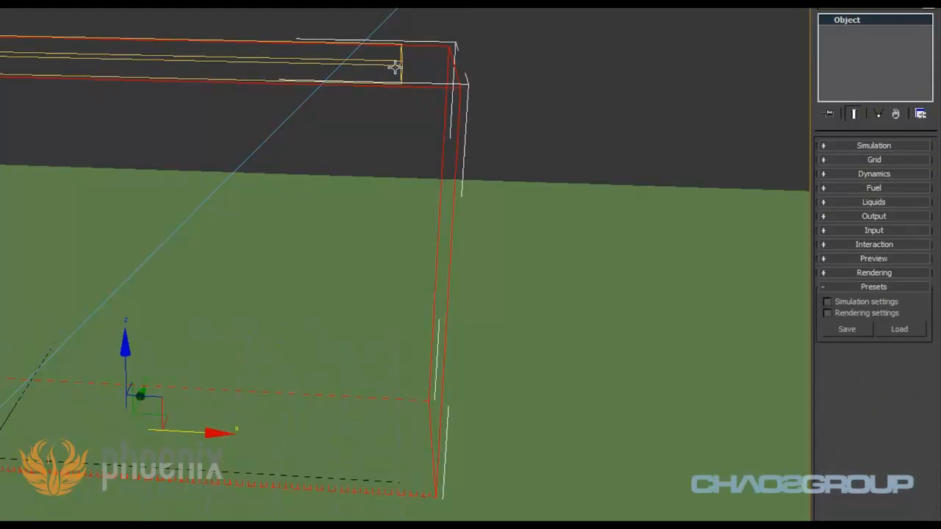
left_click(307, 43)
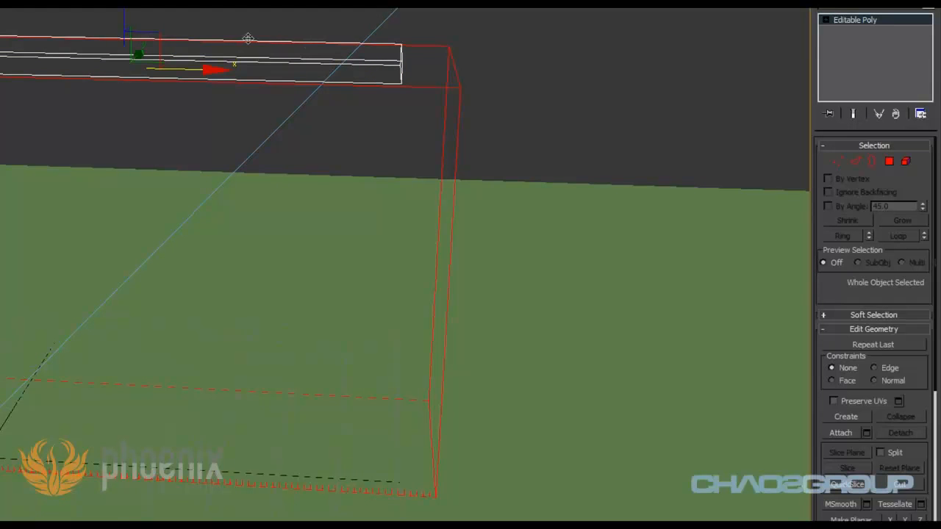
right_click(365, 66)
left_click(428, 146)
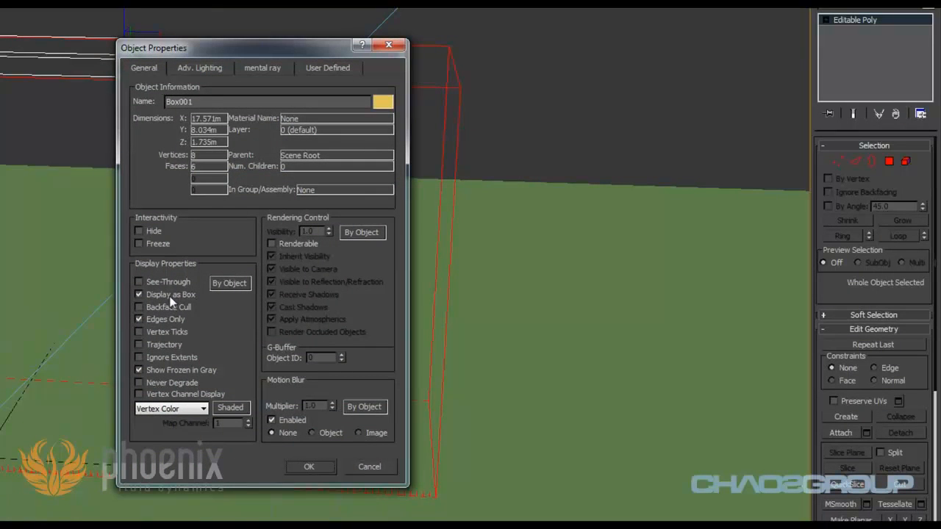
left_click(309, 467)
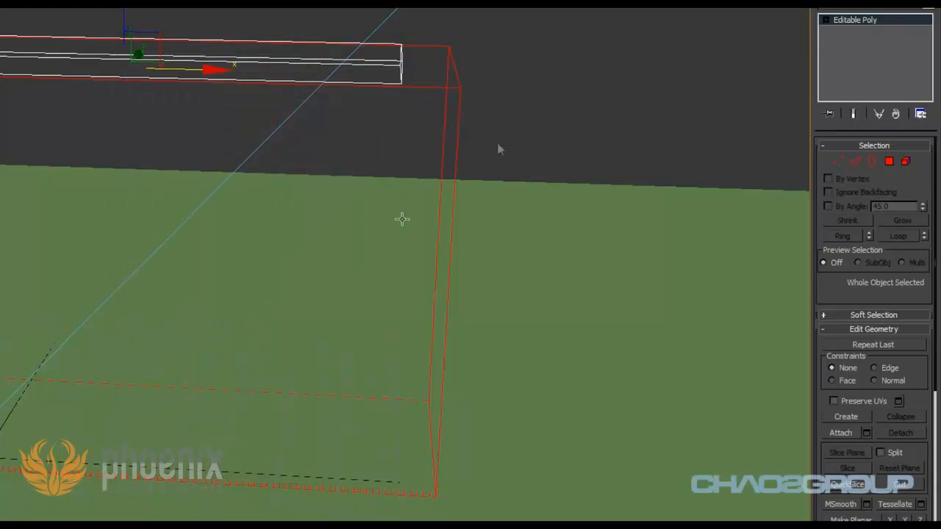
Examine the temperature display range in the Phoenix simulator's Preview settings.
left_click(496, 128)
left_click(453, 111)
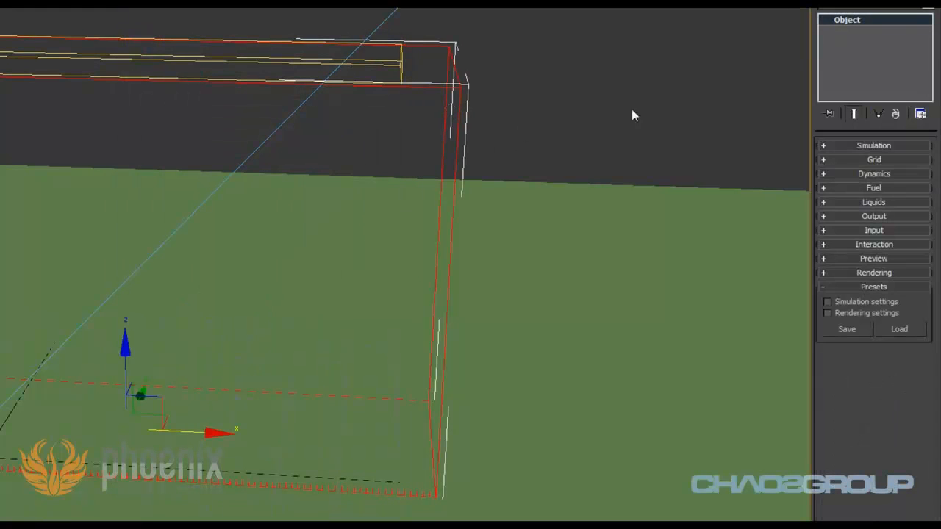
left_click(887, 258)
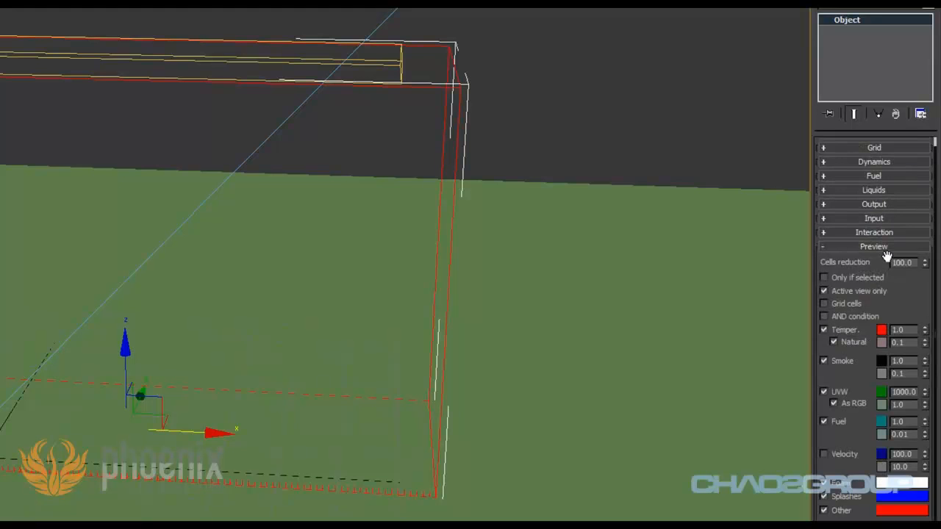
scroll(906, 294, "down", 2)
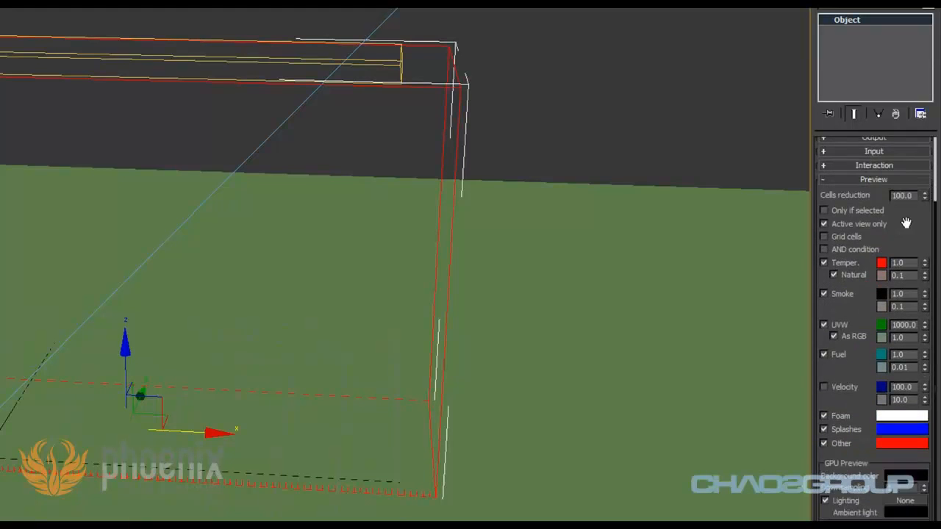
scroll(905, 223, "down", 1)
double_click(901, 246)
double_click(904, 259)
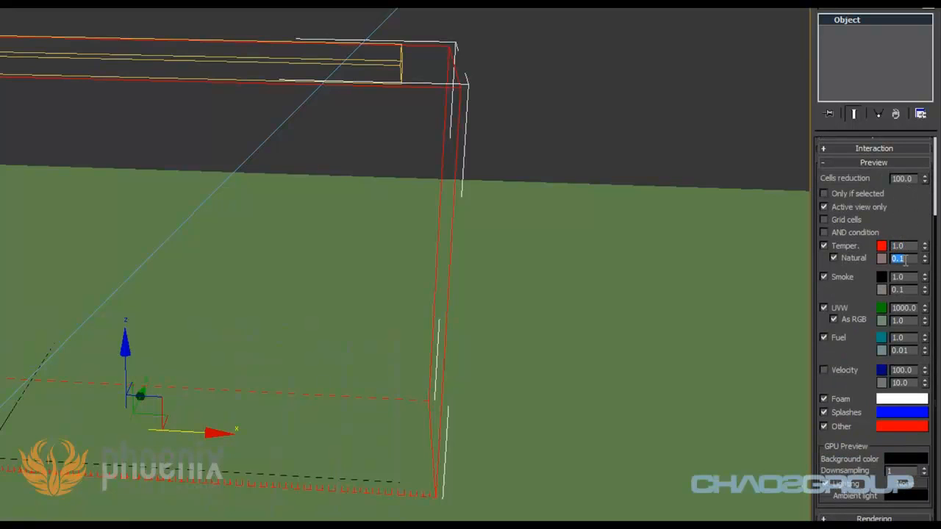
double_click(903, 244)
left_click(907, 258)
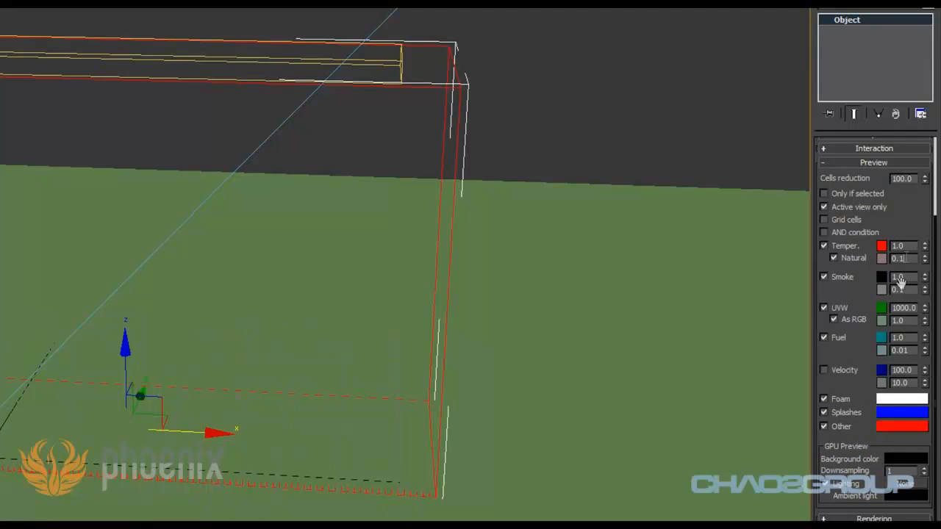
left_click(869, 165)
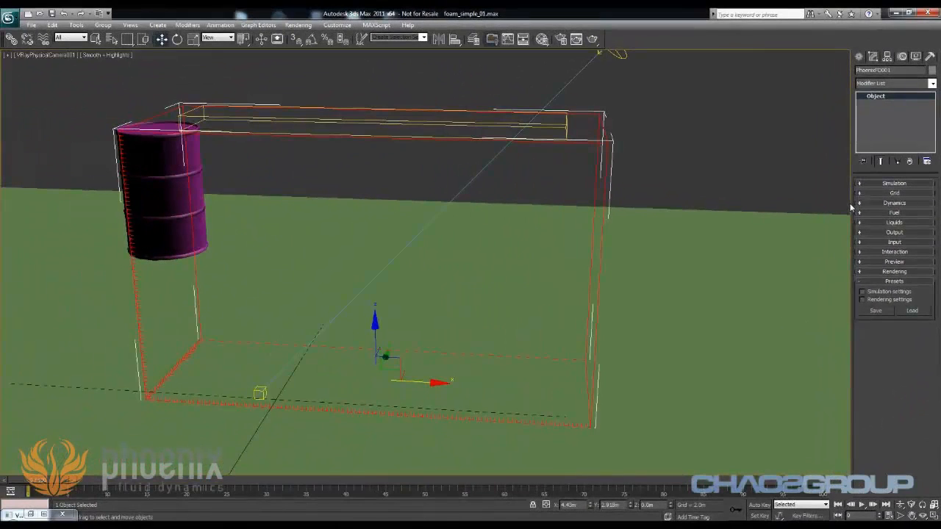
Widen the command panel to two columns, run the liquid simulation to about frame 24 and test-render it.
left_click_drag(836, 203, 761, 199)
left_click(829, 185)
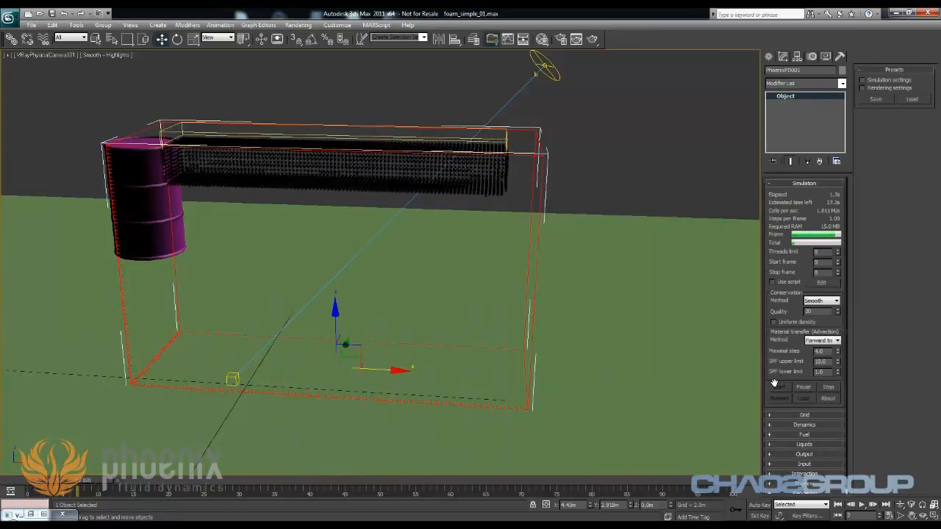
left_click(593, 42)
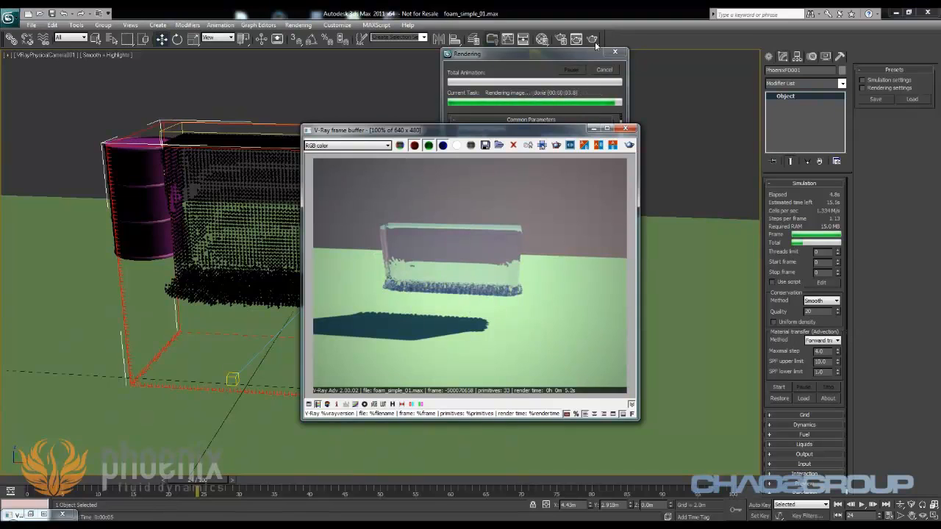
left_click(628, 129)
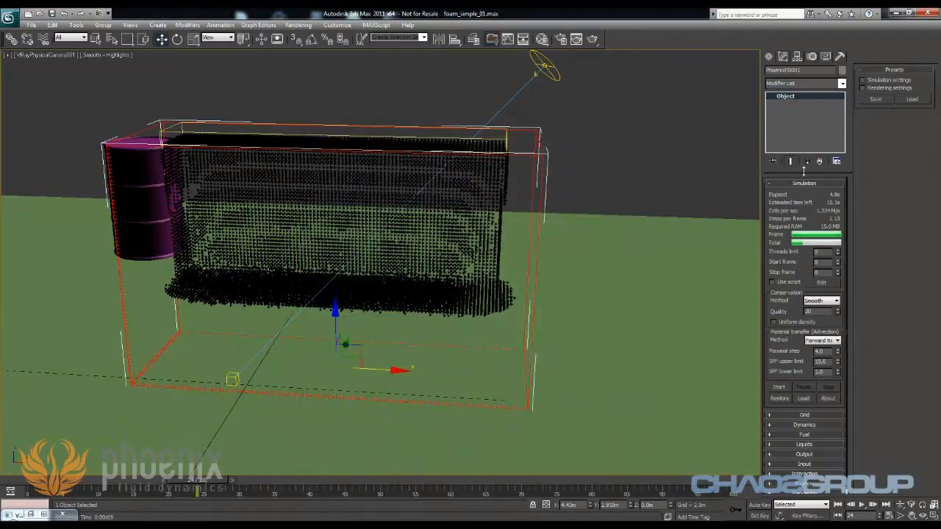
Enable Foam in the simulator's liquid settings and run the simulation again, pausing it partway.
left_click(803, 184)
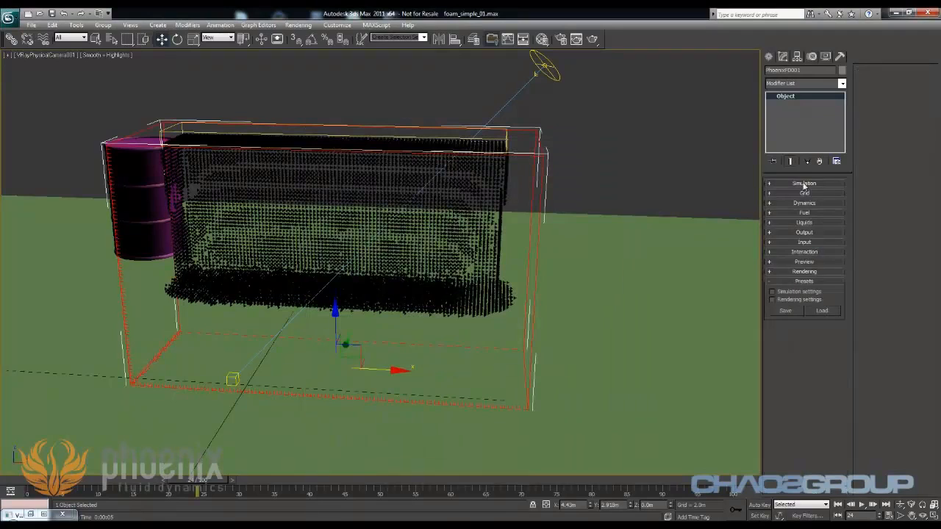
left_click(816, 224)
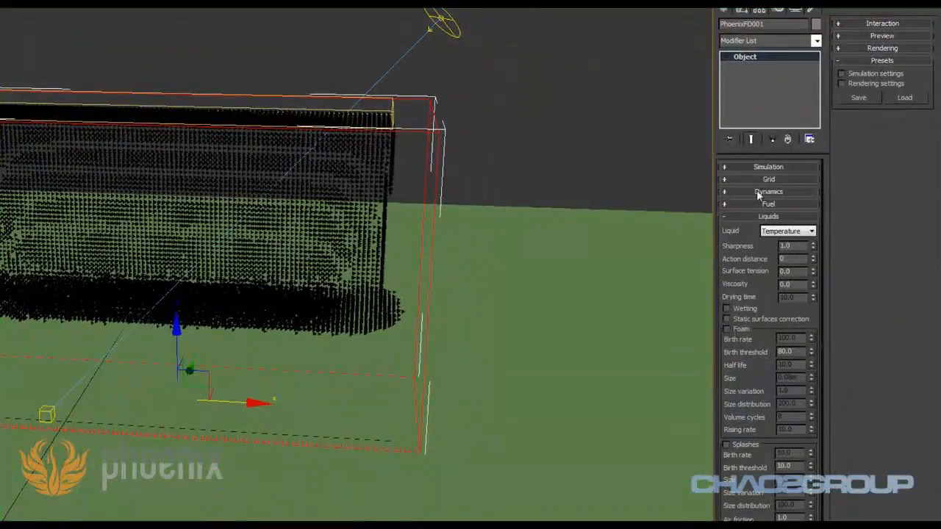
left_click(765, 167)
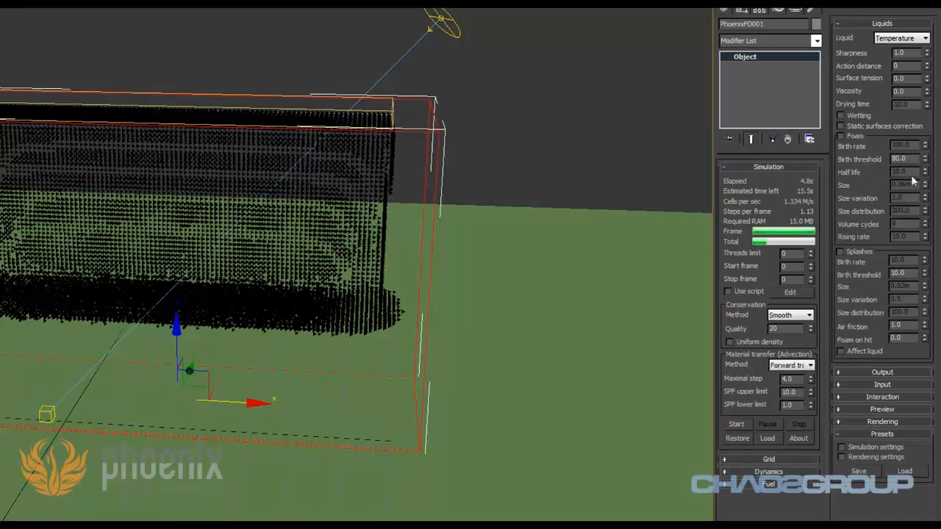
left_click(854, 141)
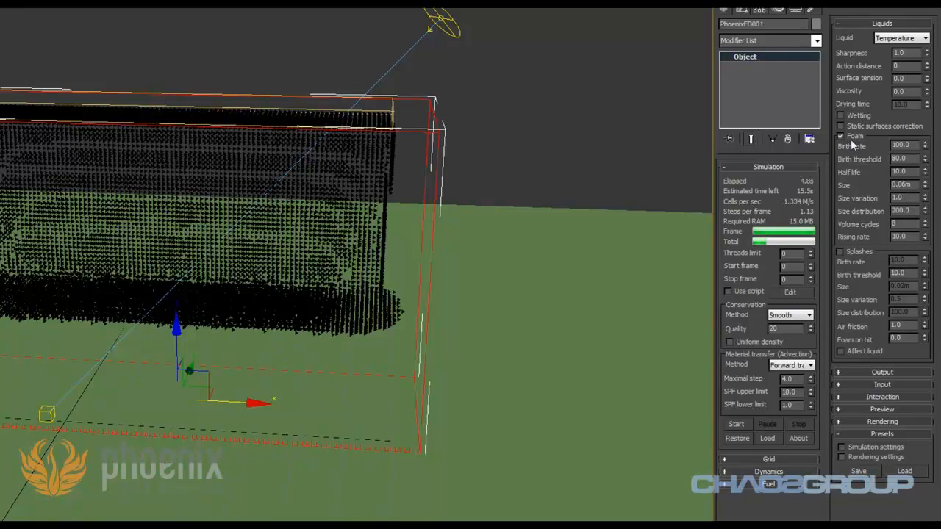
left_click(735, 426)
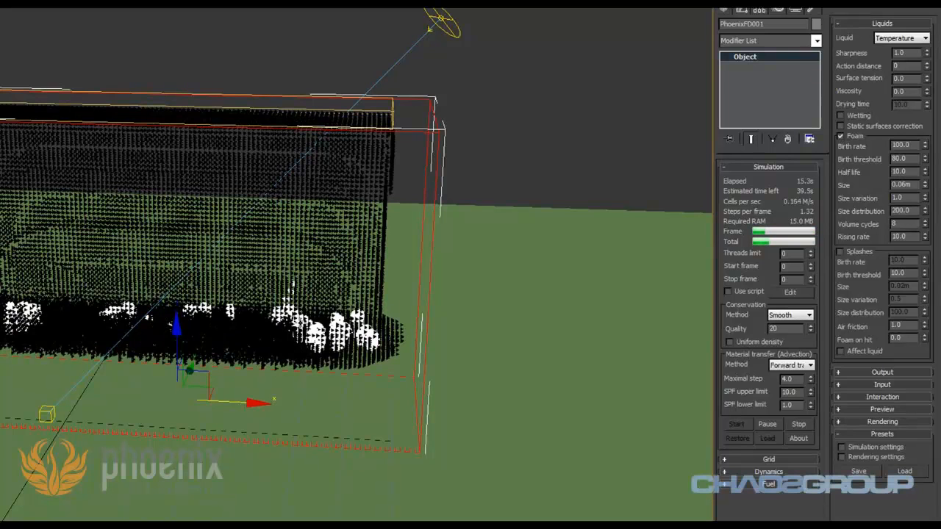
left_click(767, 425)
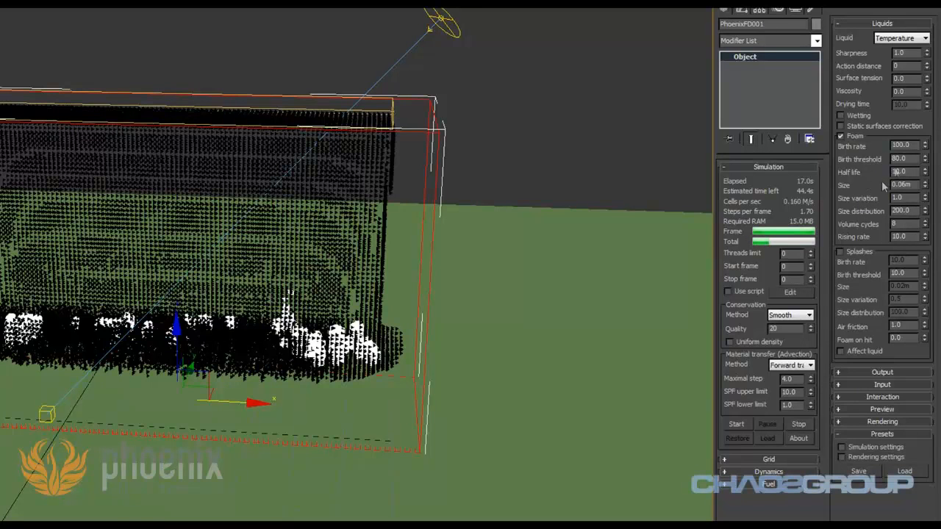
Set the foam birth threshold to about 47.2, rerun the simulation from the start and stop it.
double_click(904, 159)
double_click(910, 160)
left_click_drag(923, 166, 925, 193)
left_click(737, 425)
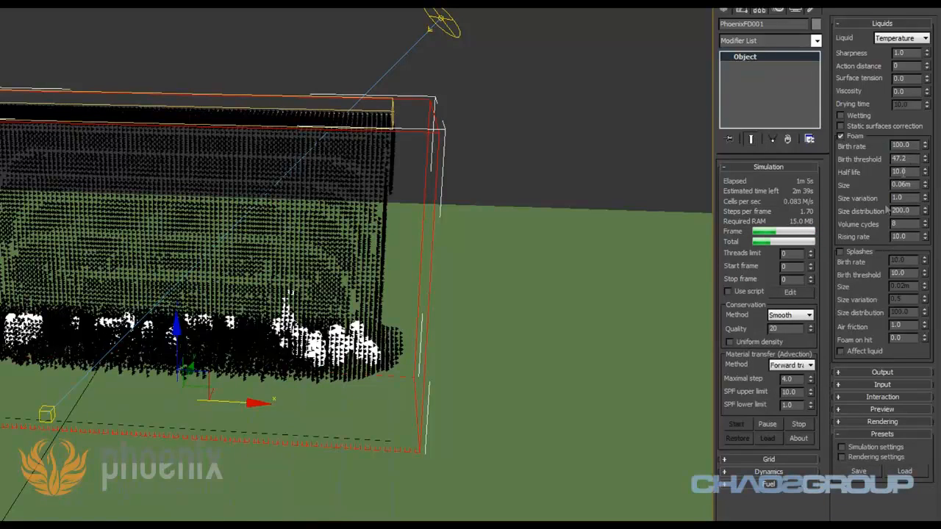
left_click(798, 425)
left_click(739, 424)
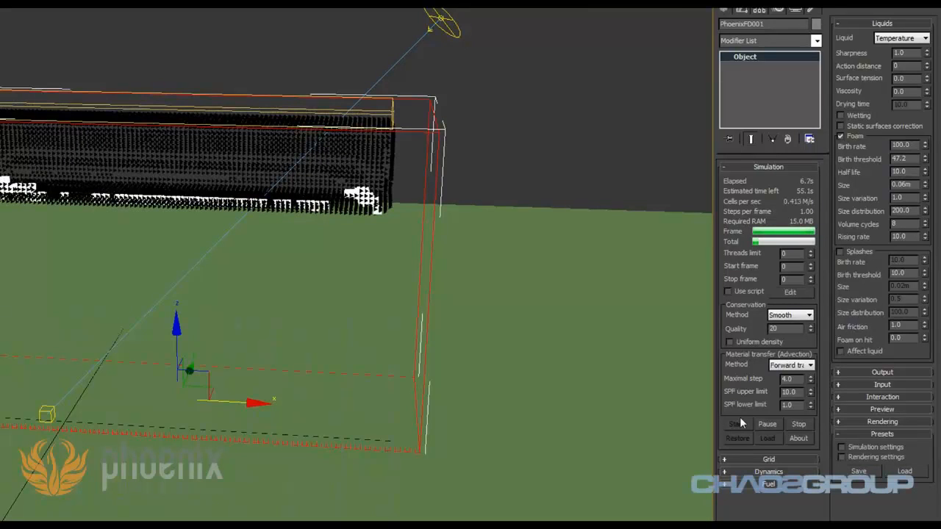
left_click(799, 427)
Raise the foam birth threshold to about 92.04, run the simulation again and stop it.
left_click_drag(925, 160, 922, 98)
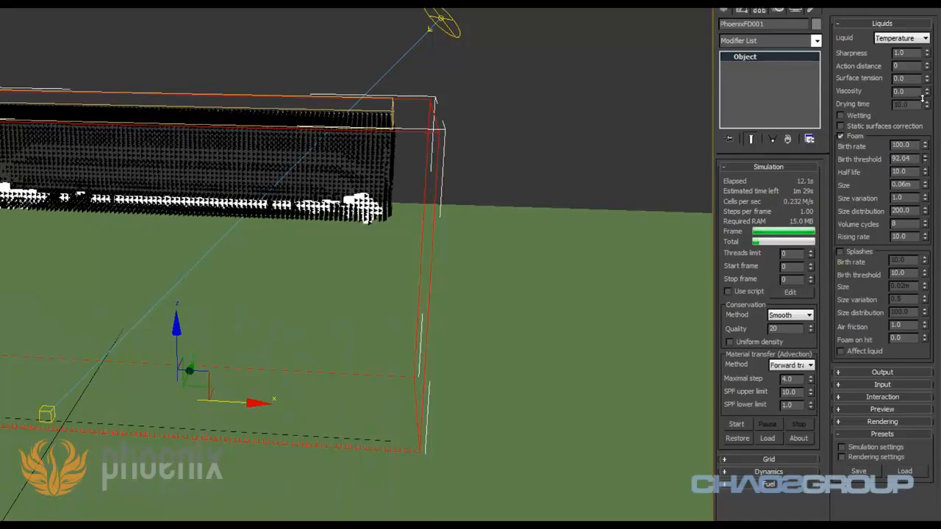
left_click(733, 424)
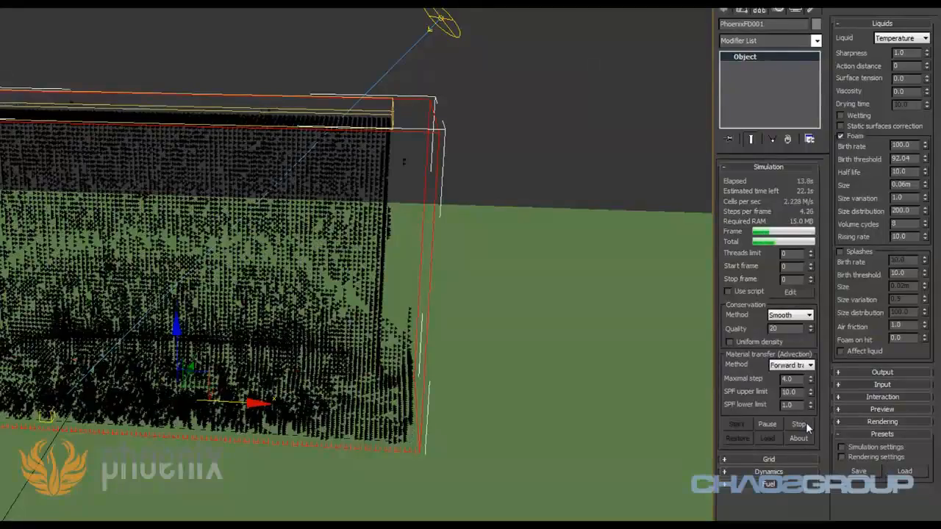
left_click(805, 422)
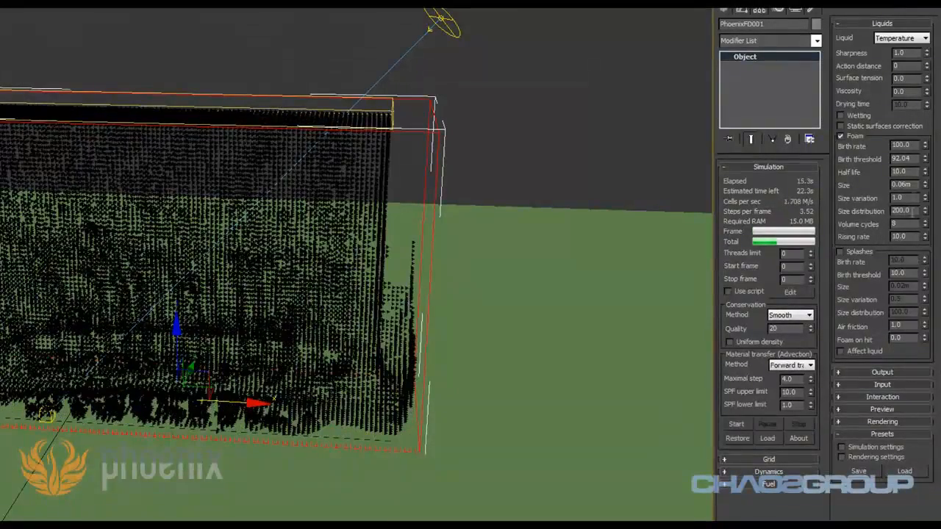
Set the foam birth threshold to 85 and restart the simulation.
double_click(904, 159)
type("85")
key("Return")
double_click(899, 146)
left_click(738, 424)
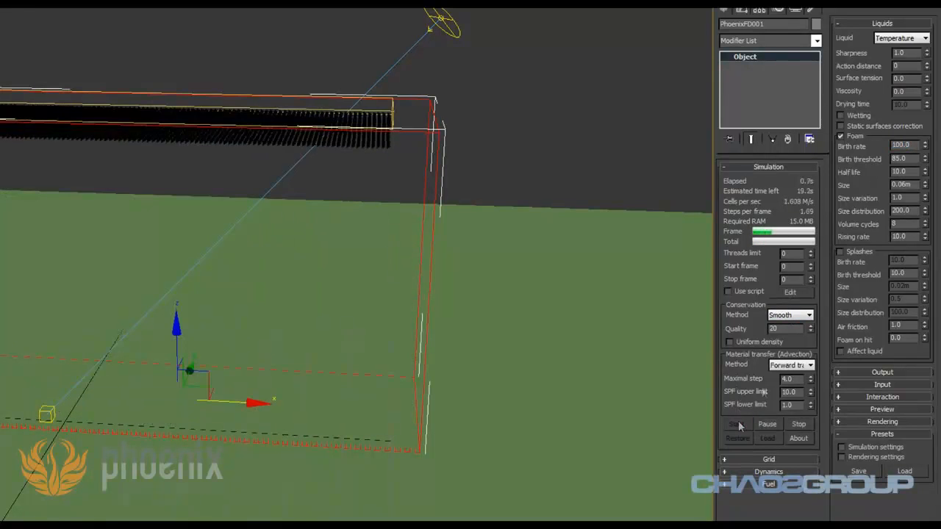
double_click(910, 147)
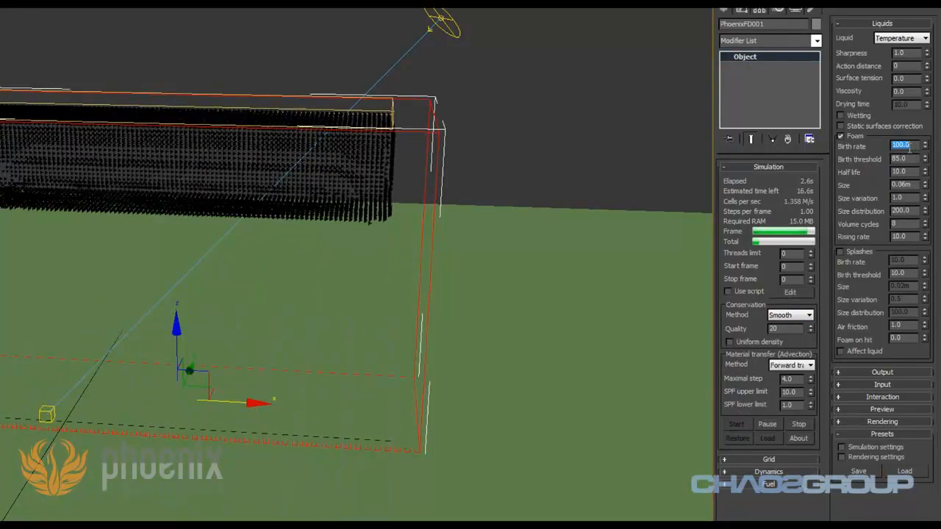
Stop the simulation and review the foam's size distribution, size variation, size, half life and rising rate settings.
left_click(799, 425)
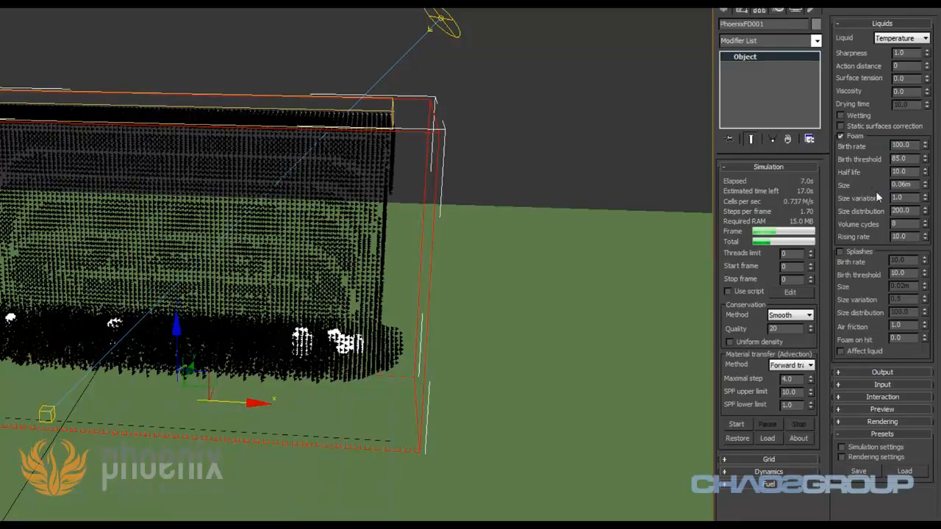
double_click(899, 209)
double_click(902, 199)
left_click(904, 200)
left_click(913, 186)
double_click(908, 173)
double_click(897, 185)
double_click(903, 236)
Change the simulator's foam preview color to yellow-green (red 169, green 225, blue 17).
left_click(883, 409)
left_click_drag(856, 408, 874, 333)
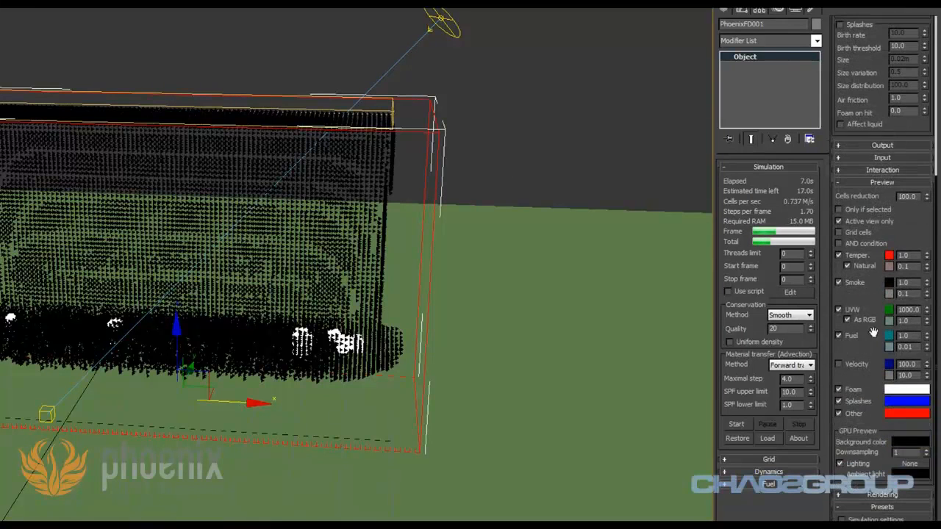
left_click(906, 389)
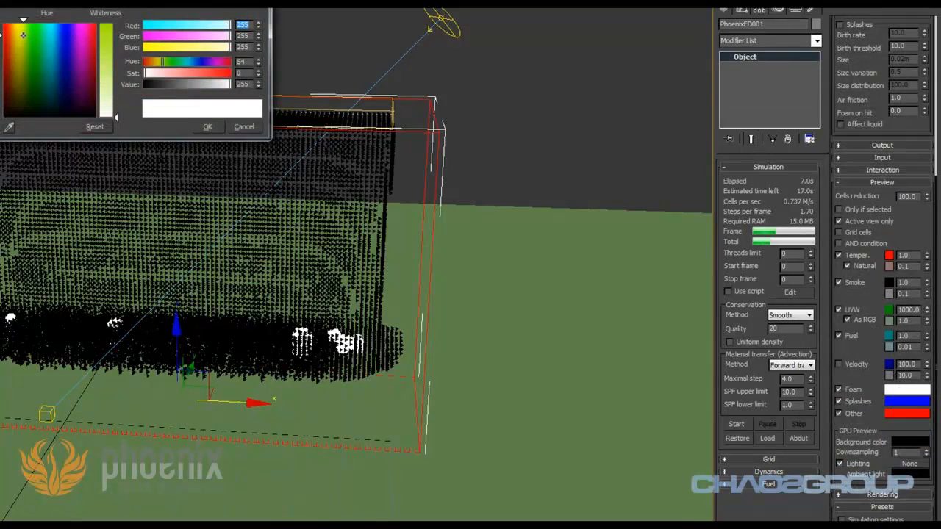
left_click(109, 35)
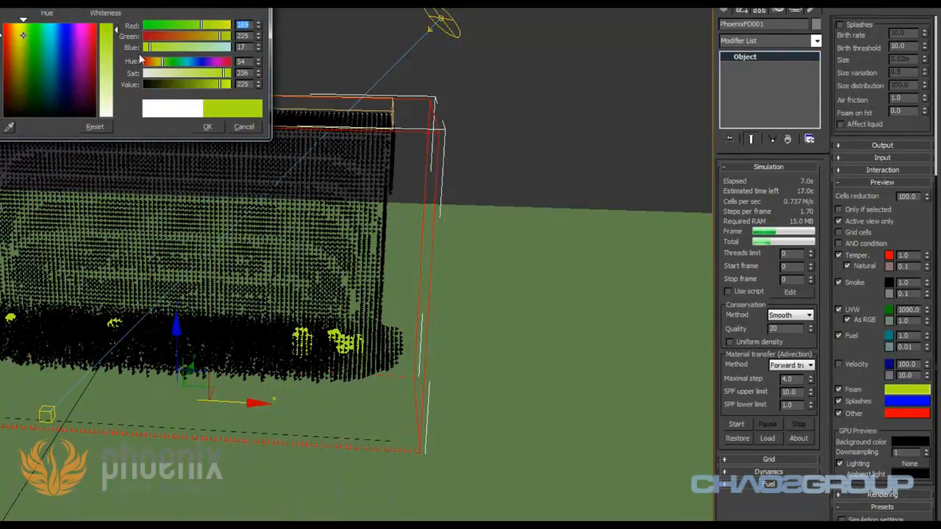
left_click(206, 126)
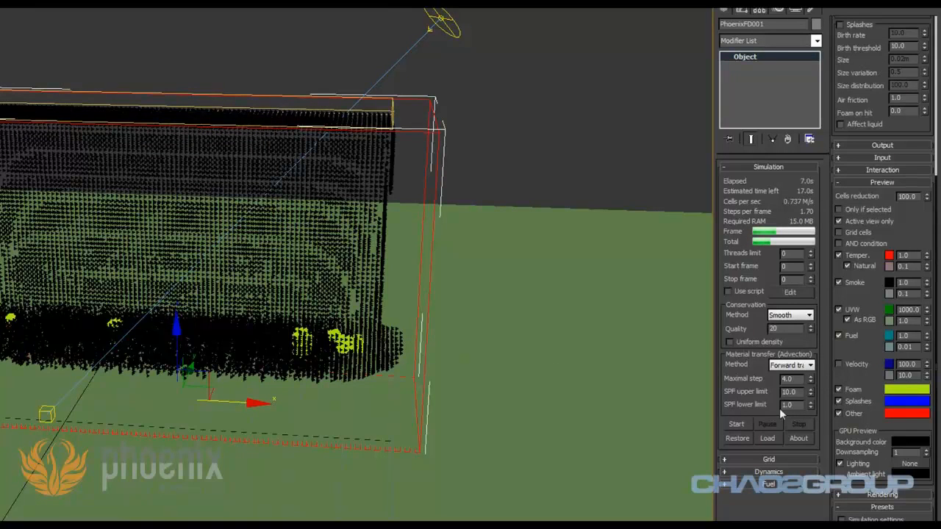
Render the current frame to check the liquid without a foam shader, and close the frame buffer.
left_click_drag(866, 346, 847, 528)
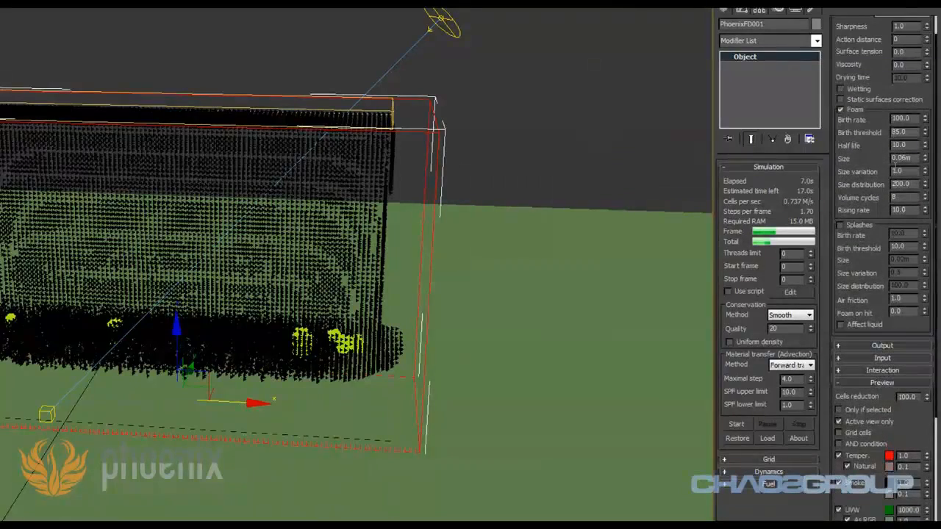
left_click_drag(859, 161, 861, 192)
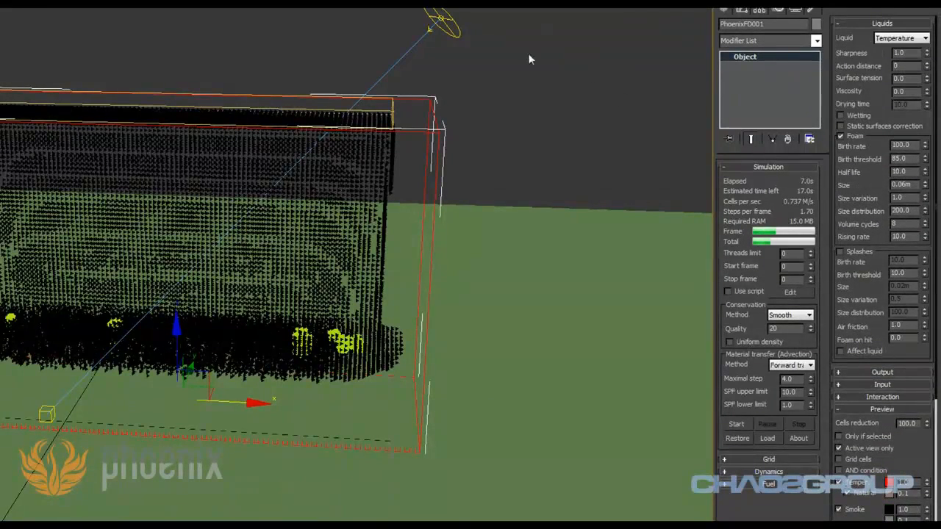
left_click(499, 2)
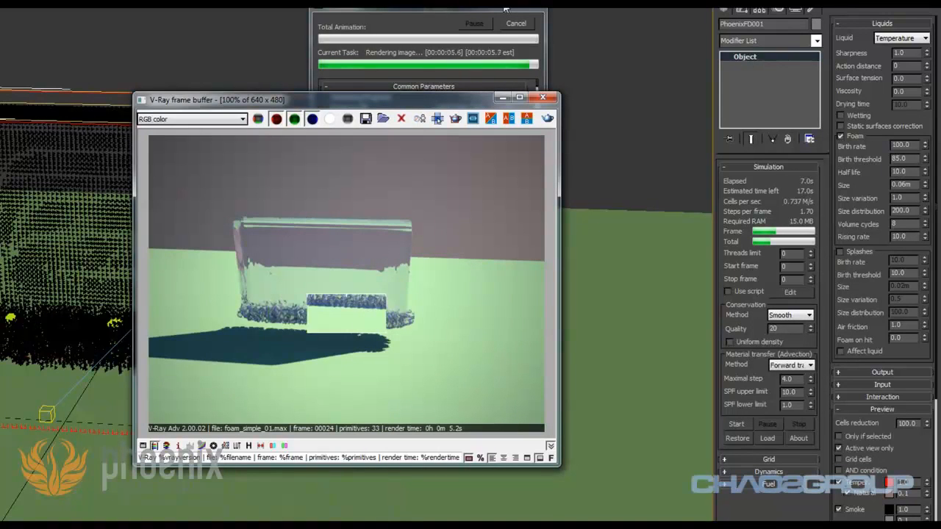
left_click(544, 97)
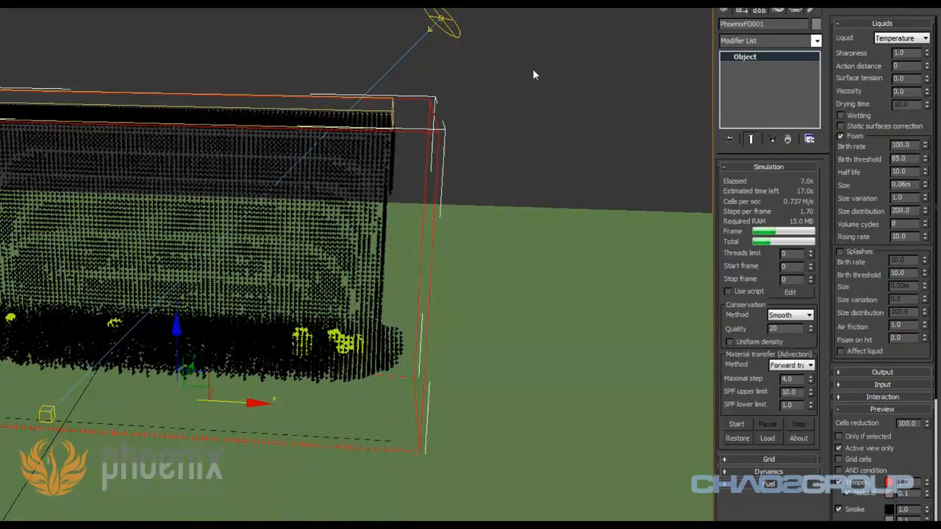
Create a PHXFoam object from the PhoenixFD geometry category on the ground beside the simulator.
left_click(724, 10)
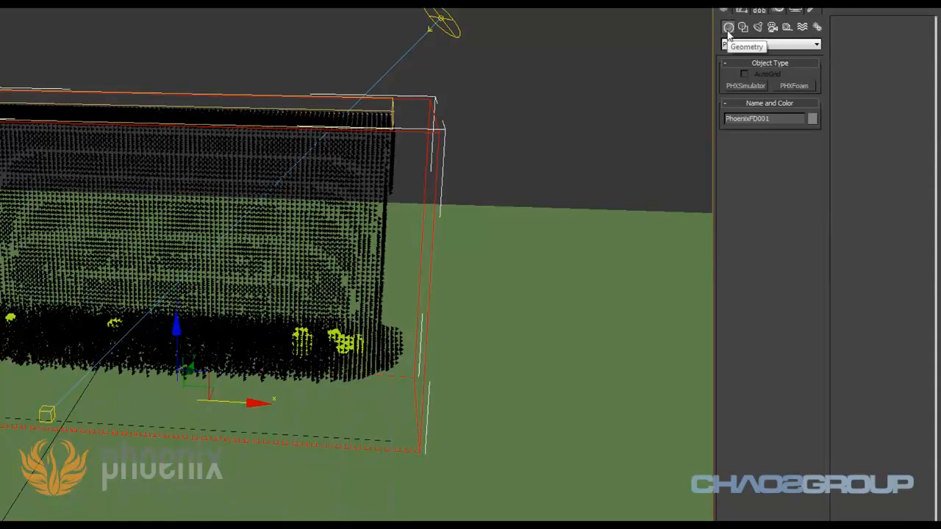
left_click(744, 45)
left_click(764, 161)
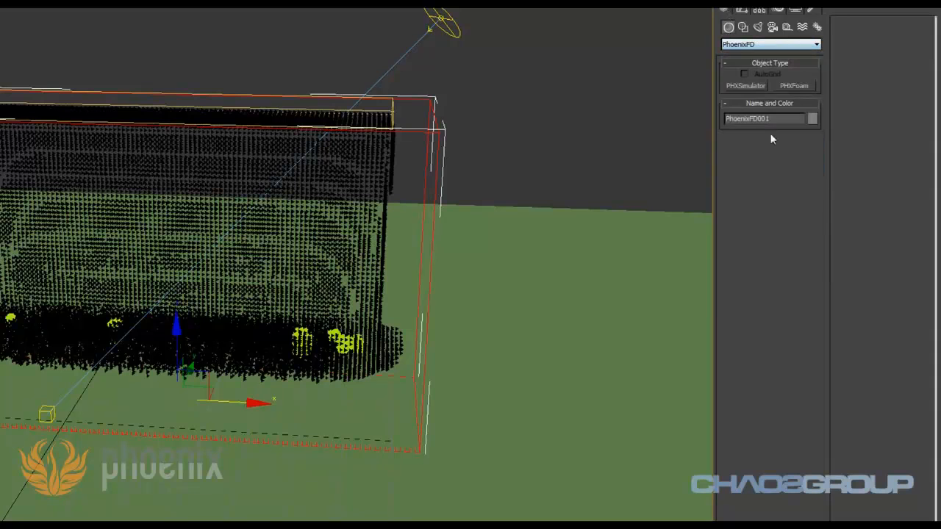
left_click(796, 85)
left_click_drag(581, 222, 585, 265)
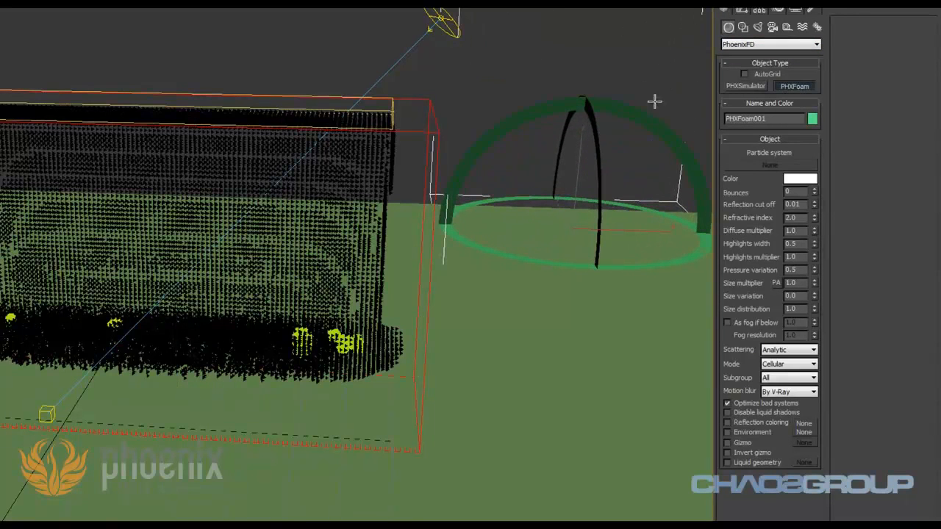
right_click(581, 68)
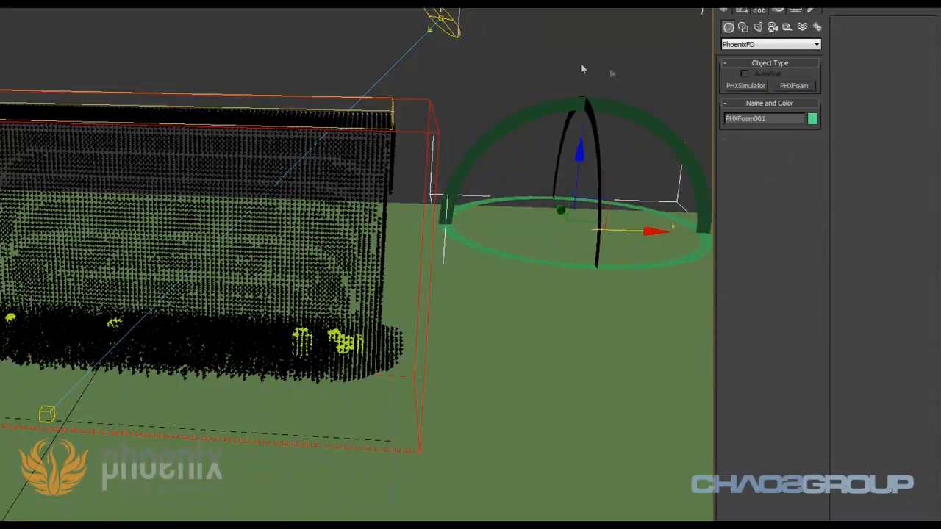
Assign the simulator's Foam particle group as the foam object's particle system and agree to use the simulator as liquid.
left_click(742, 10)
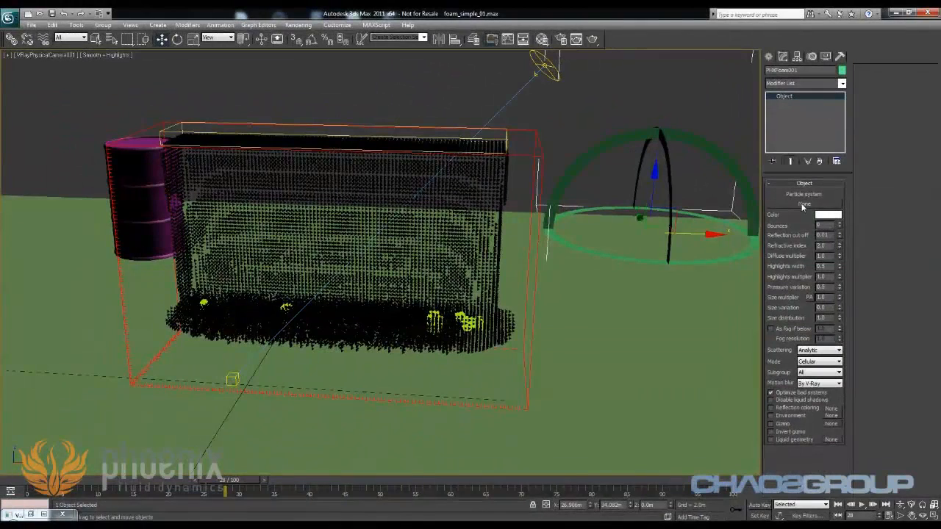
left_click(803, 206)
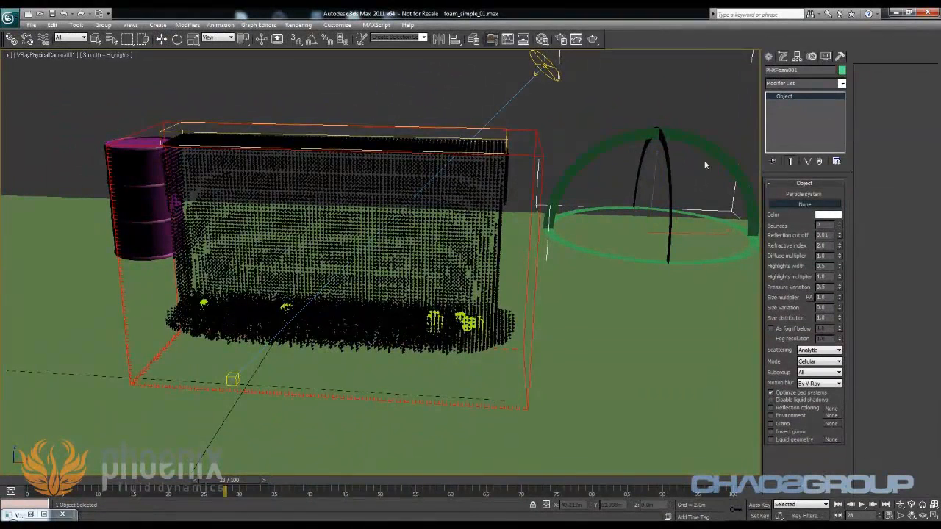
left_click(522, 133)
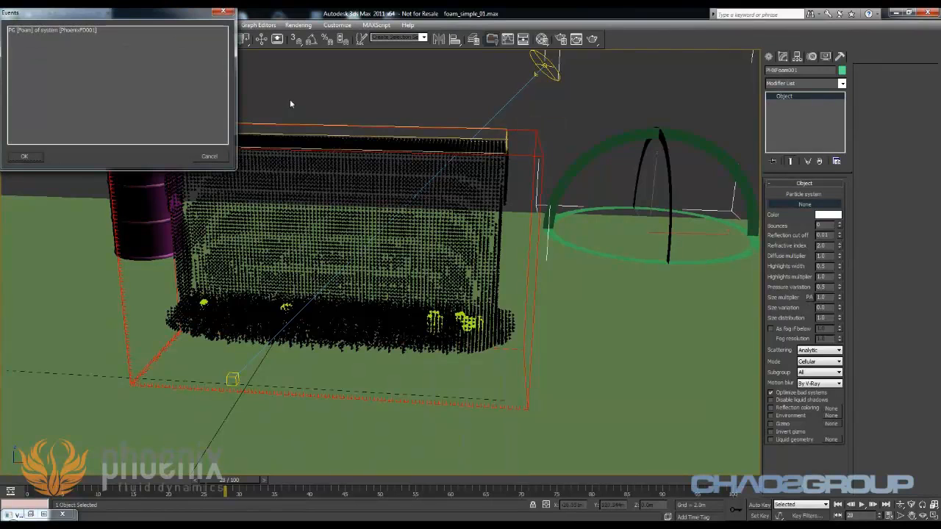
left_click(61, 91)
left_click(28, 158)
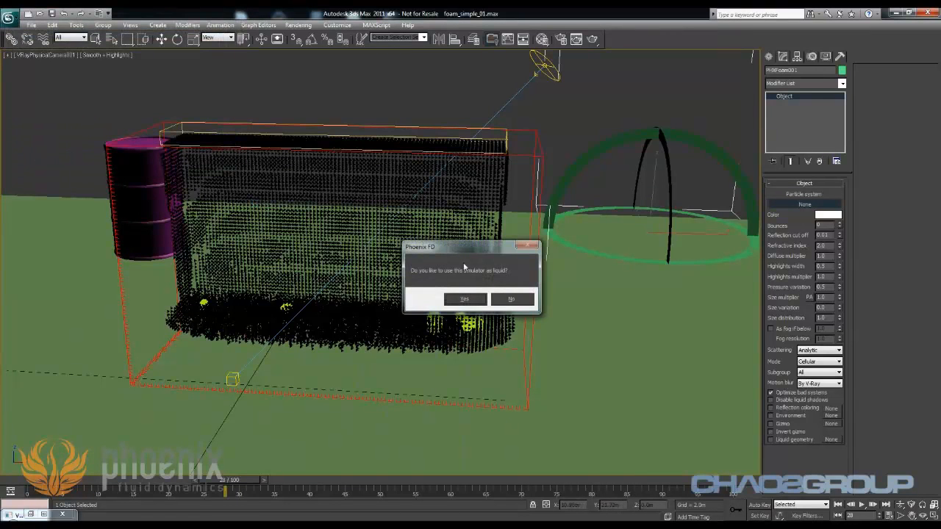
left_click_drag(463, 250, 477, 243)
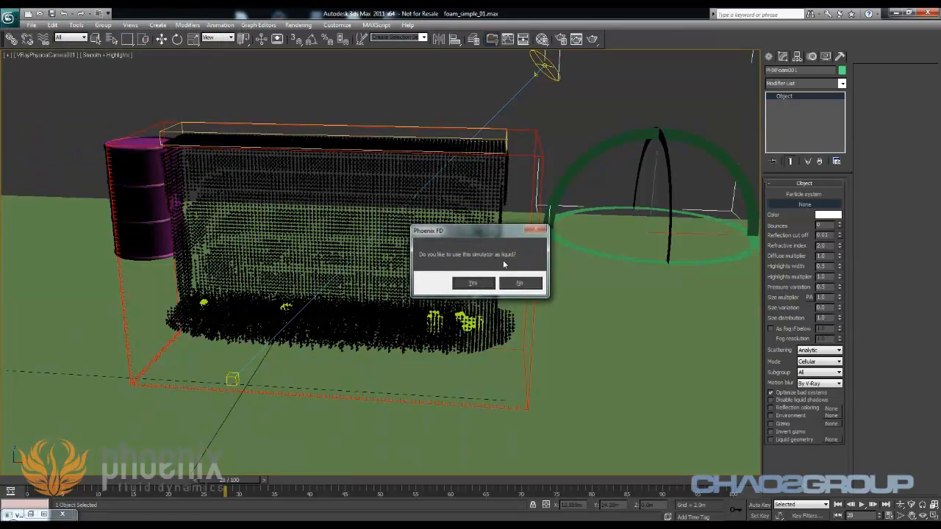
left_click(473, 283)
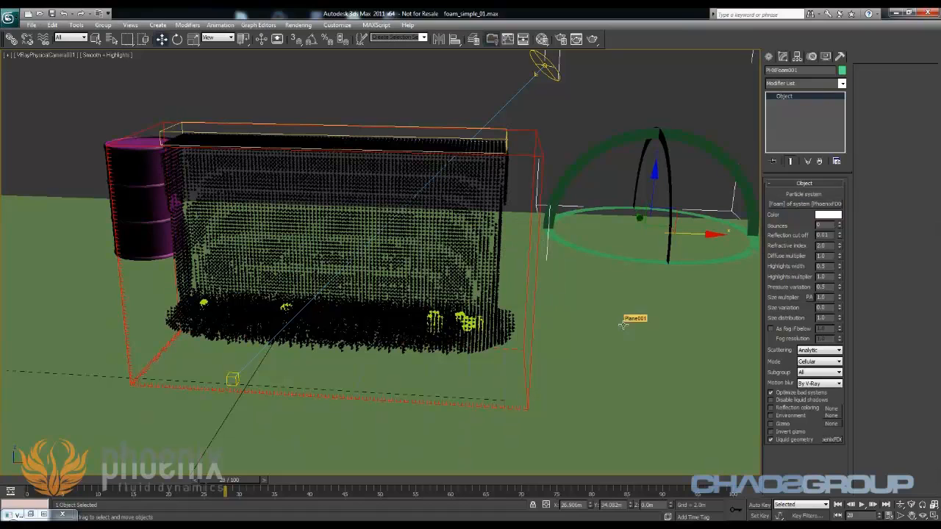
Render the scene, examine the foam along the base of the liquid up close, and close the render.
left_click(593, 40)
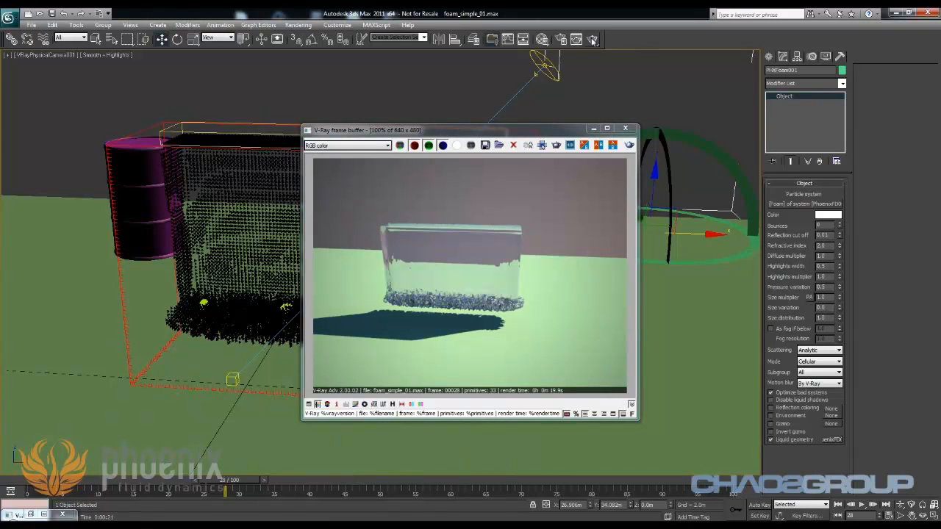
left_click(491, 250)
scroll(490, 253, "up", 3)
middle_click_drag(475, 279, 545, 182)
scroll(507, 264, "down", 2)
middle_click_drag(516, 332, 488, 306)
scroll(519, 304, "up", 1)
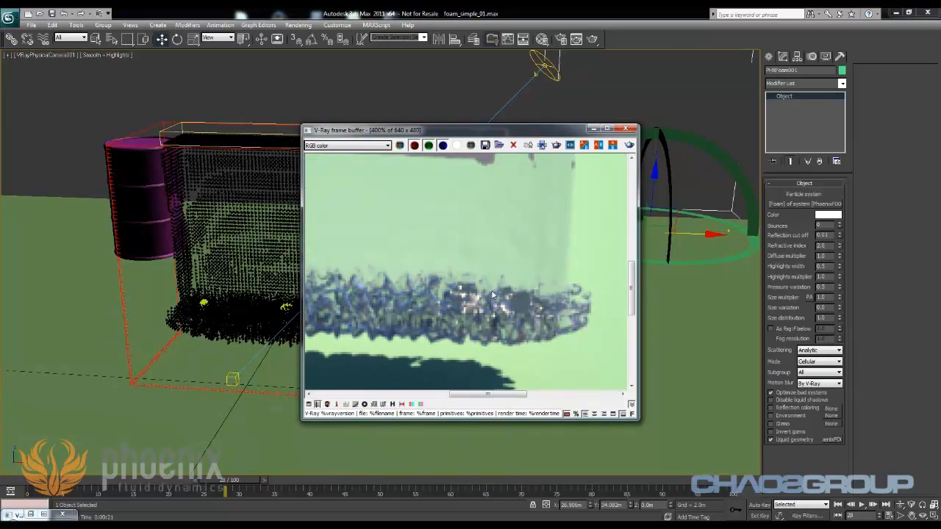
scroll(493, 295, "down", 2)
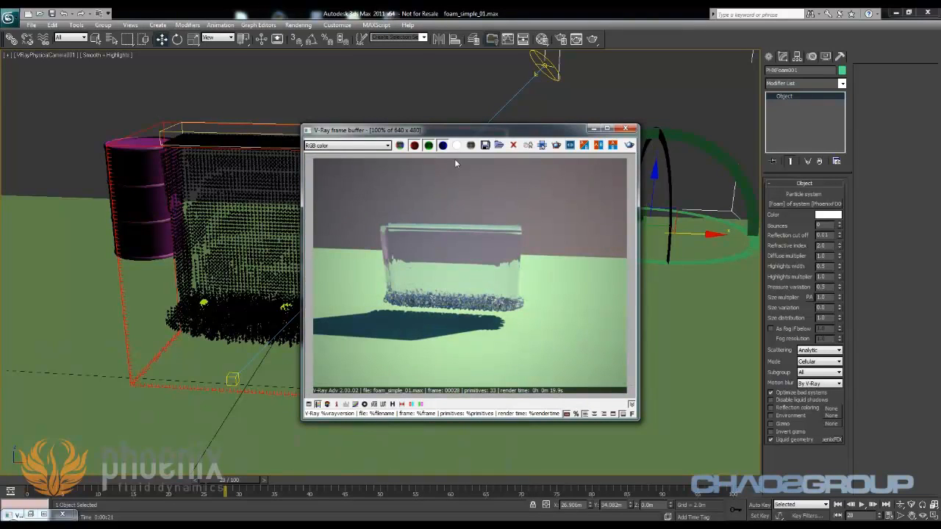
left_click_drag(464, 131, 544, 136)
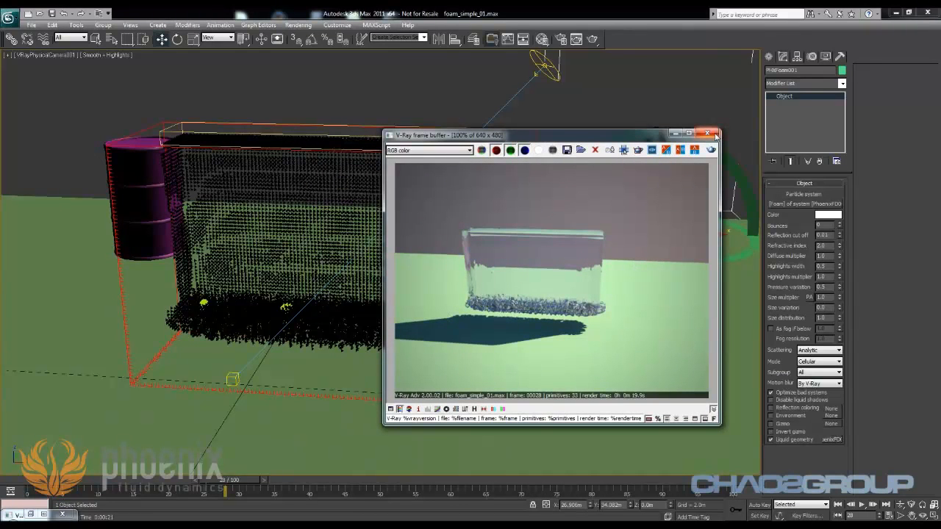
left_click_drag(654, 138, 568, 133)
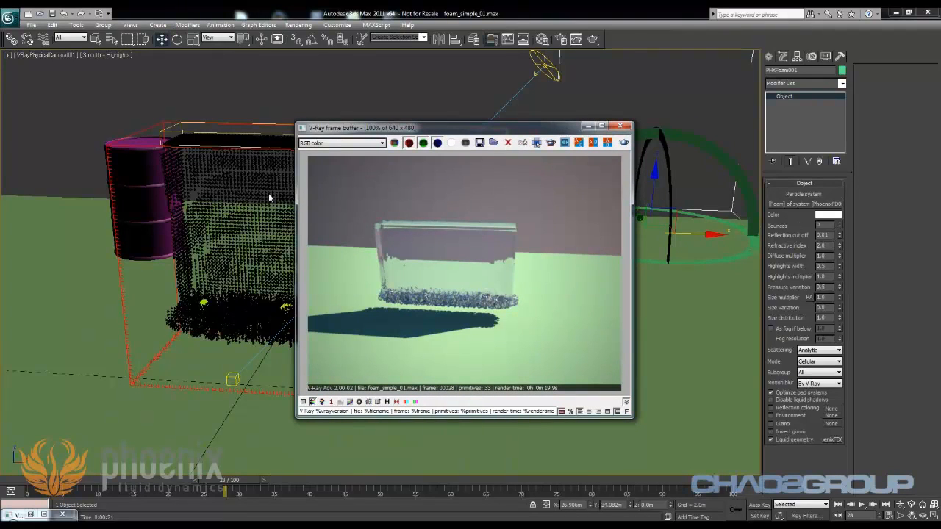
left_click_drag(513, 130, 420, 128)
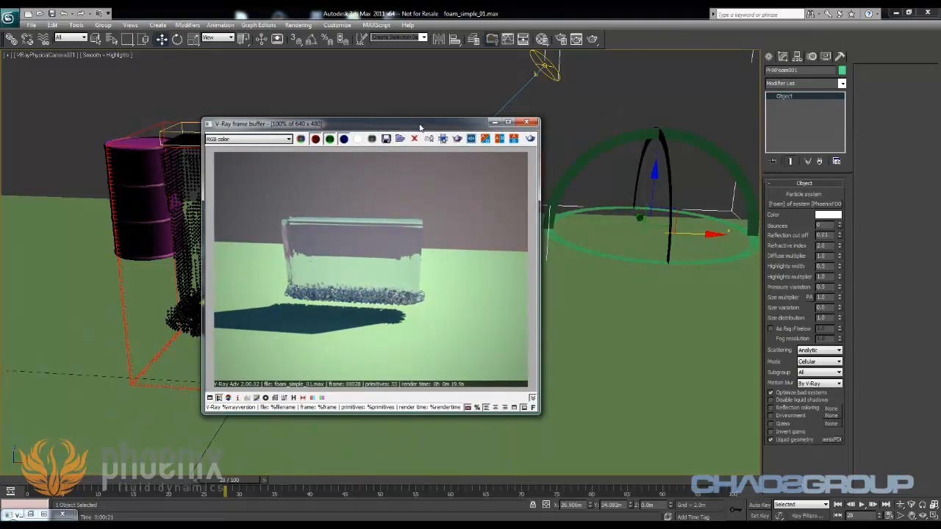
left_click(529, 122)
Select the PF Source beyond the foam object and enable its particle emission.
left_click(658, 342)
key("alt+z")
left_click_drag(654, 312, 653, 349)
right_click(689, 239)
left_click(755, 250)
left_click(820, 197)
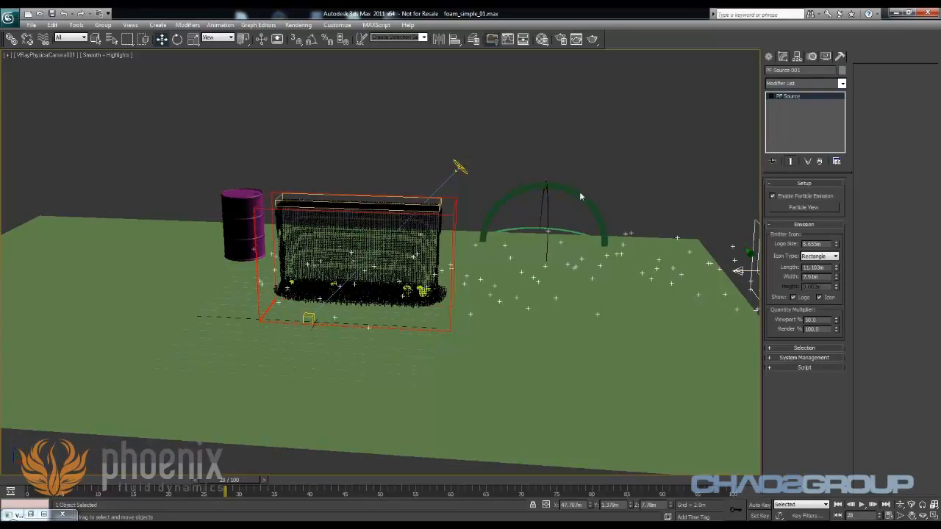
Assign Event 001 of PF Source 001 as the PHXFoam object's particle system.
left_click(580, 197)
left_click(790, 205)
left_click(755, 224)
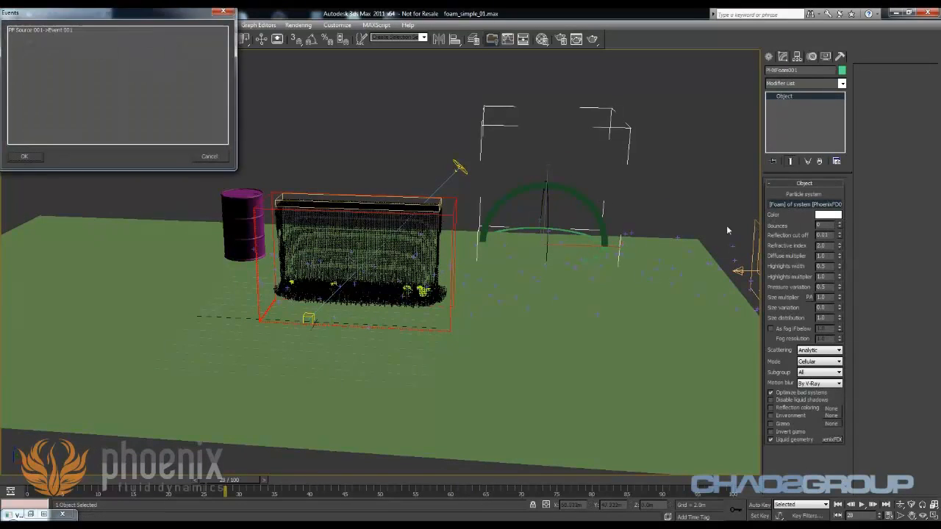
left_click(92, 31)
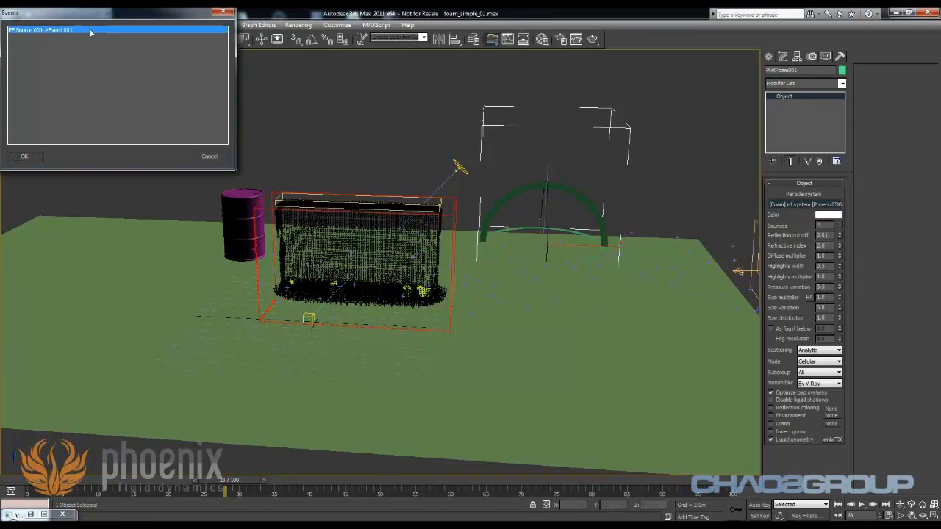
left_click(24, 156)
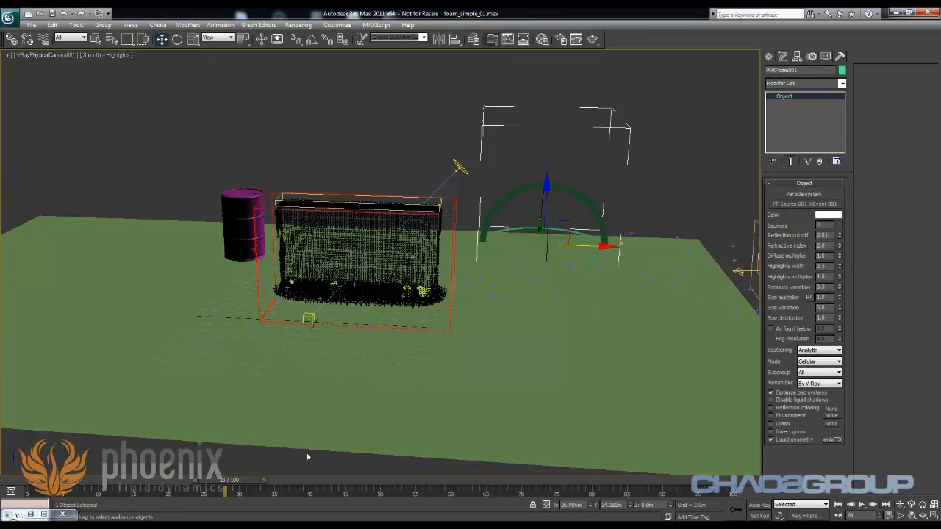
Orbit and dolly the camera in on the PF Source particles around the foam object and render them as foam.
left_click(923, 516)
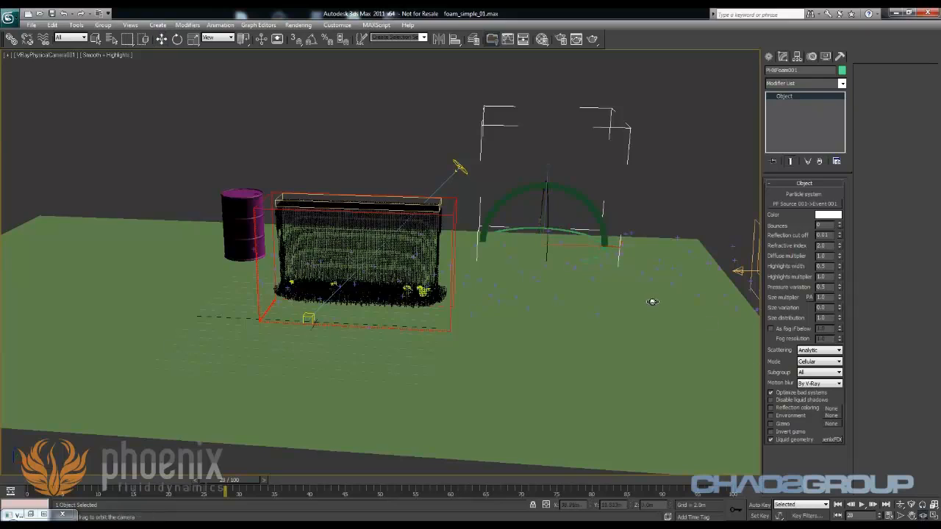
left_click_drag(650, 299, 669, 283)
middle_click_drag(668, 267, 578, 289)
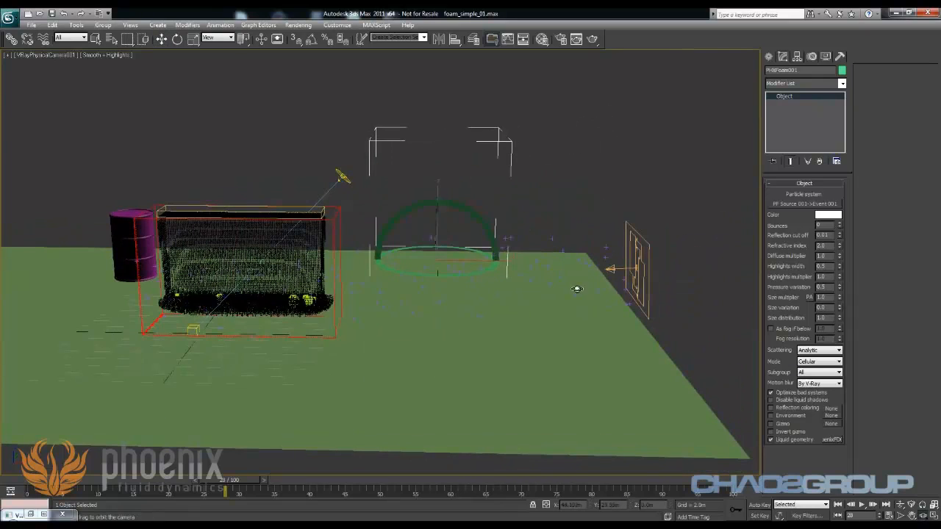
left_click(899, 505)
left_click_drag(644, 345, 650, 283)
middle_click_drag(649, 284, 435, 288)
middle_click_drag(543, 271, 519, 266)
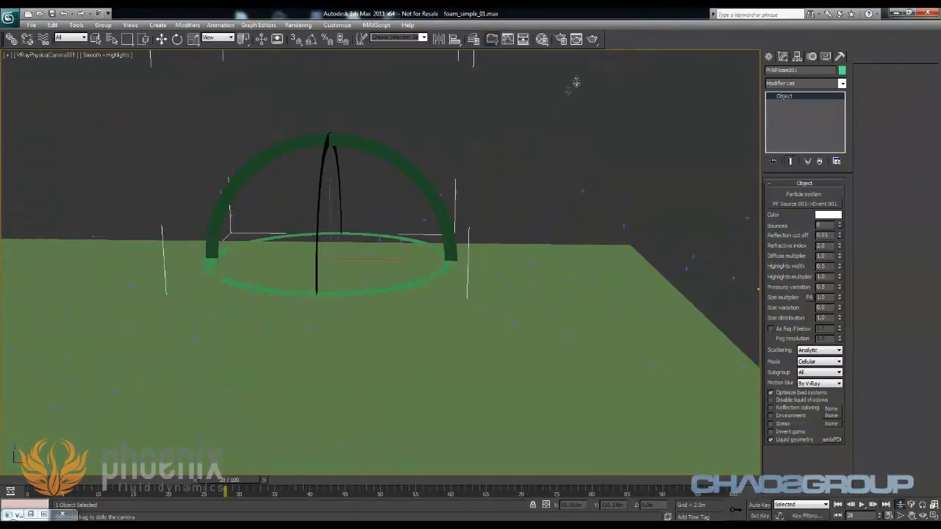
left_click(591, 41)
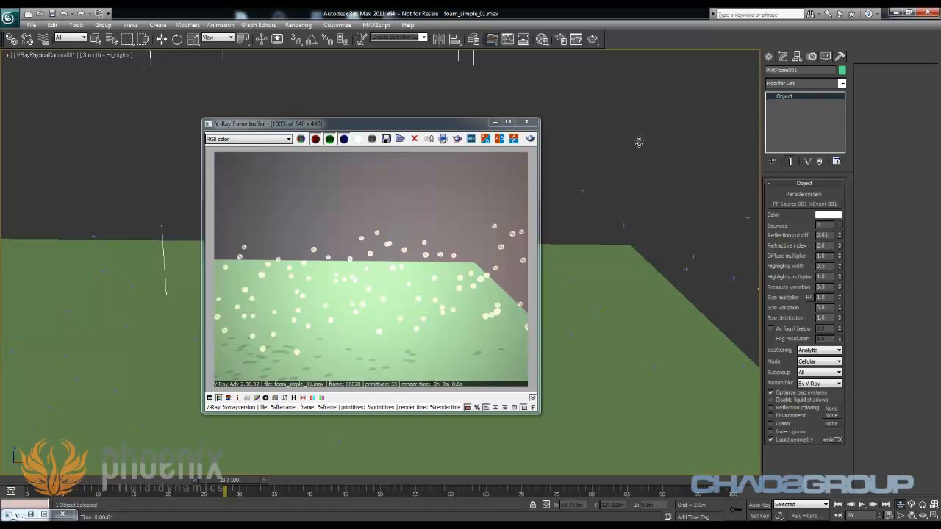
Set the foam object's size multiplier to 2.
double_click(822, 297)
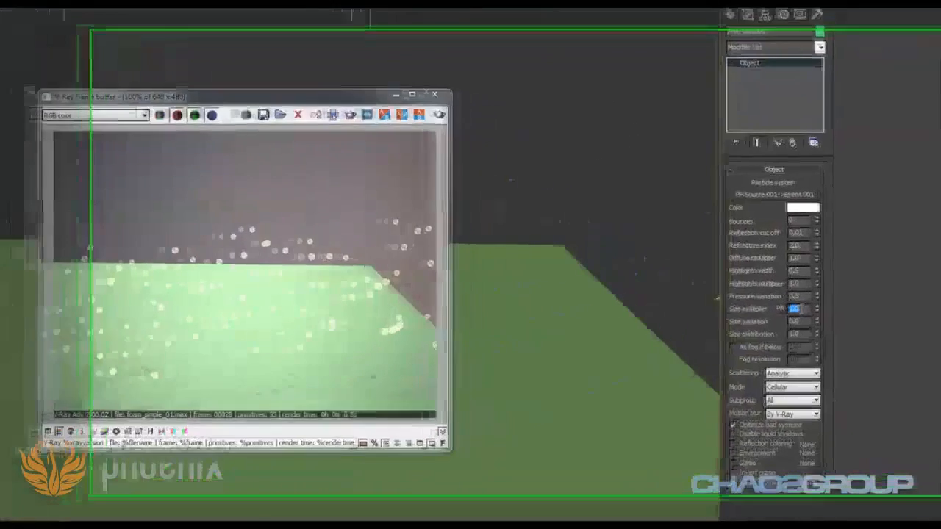
type("2")
key("Return")
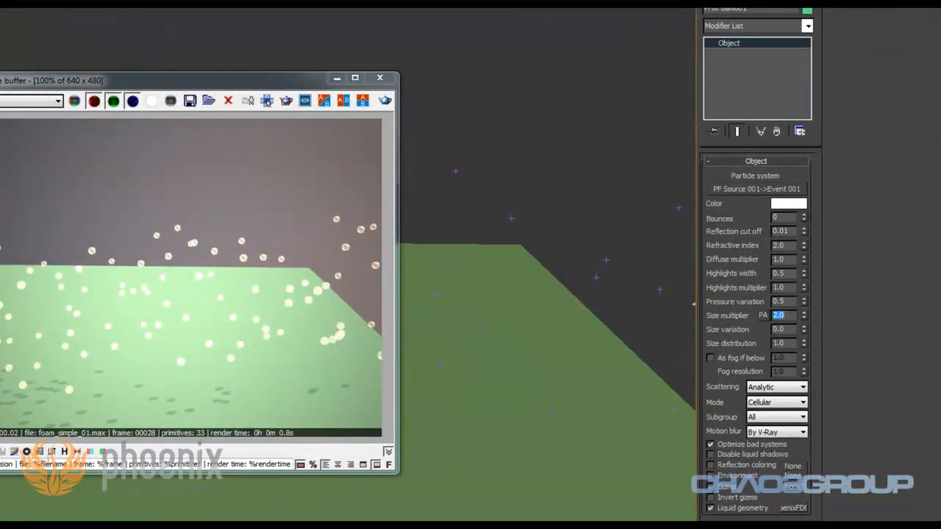
Set the foam object's size multiplier to 3, render again, and move the frame buffer so the whole image shows.
type("3")
key("Return")
left_click(384, 103)
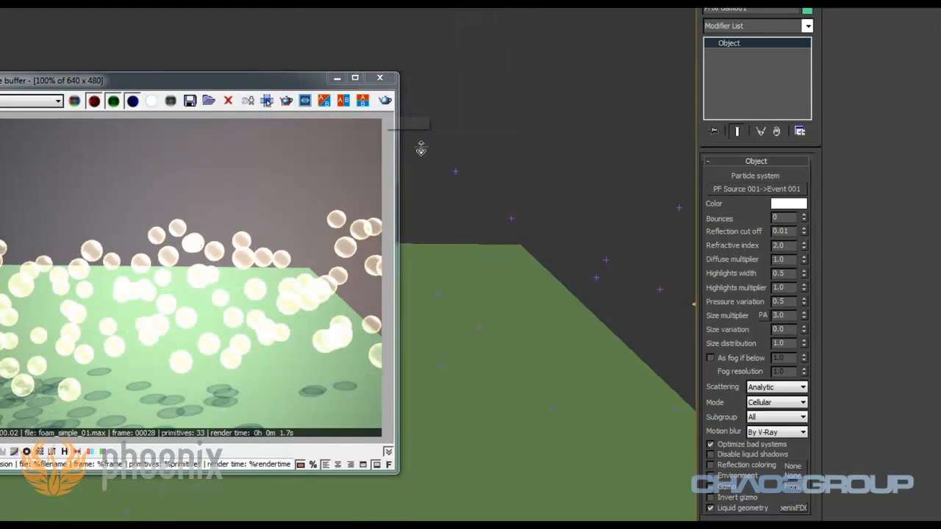
left_click_drag(279, 88, 368, 27)
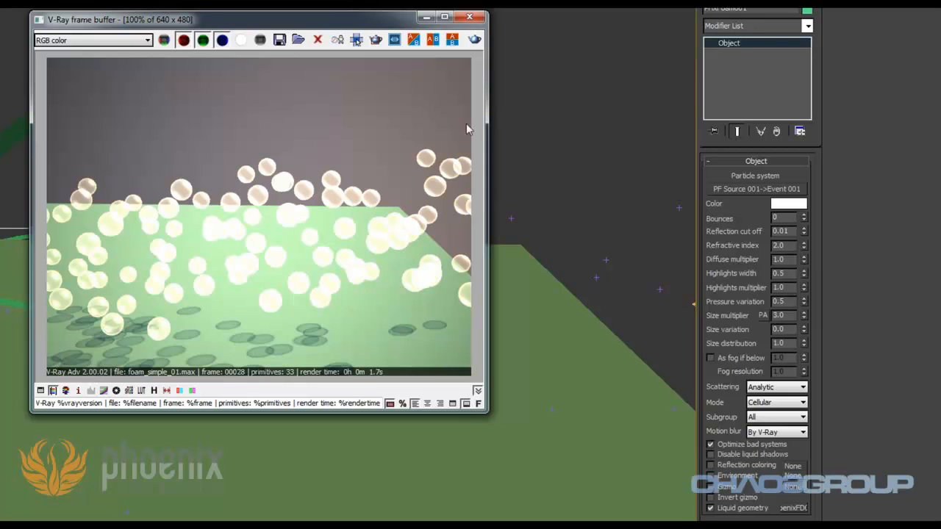
Change the foam's color to a yellow-green and render the particles again.
left_click(779, 205)
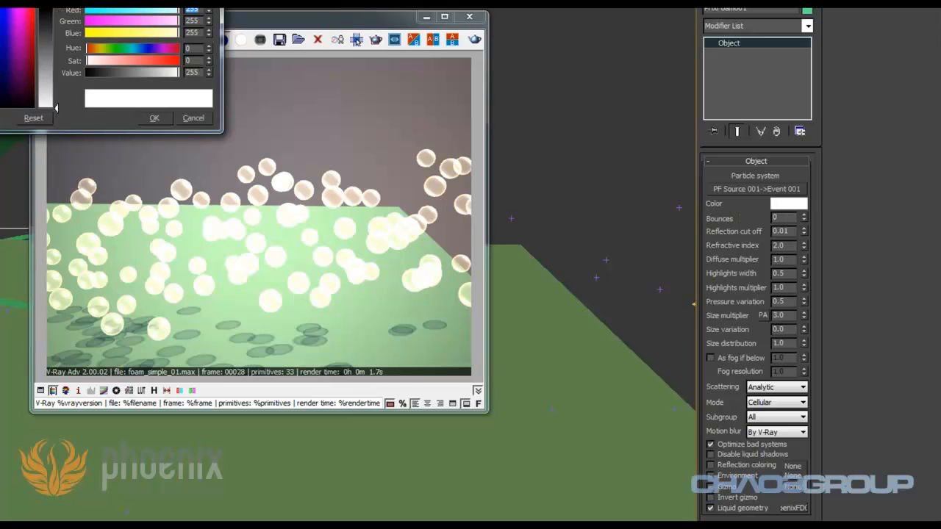
left_click(0, 22)
left_click(49, 42)
left_click(157, 116)
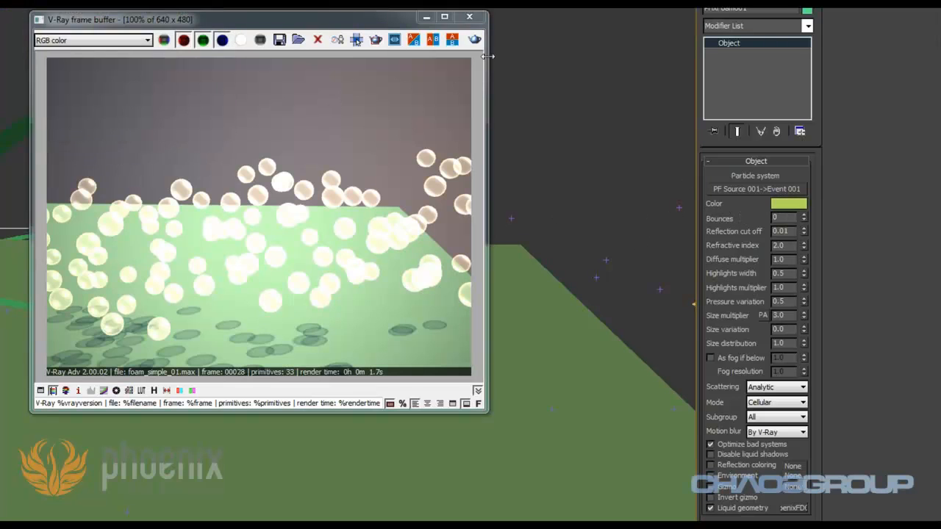
left_click(476, 40)
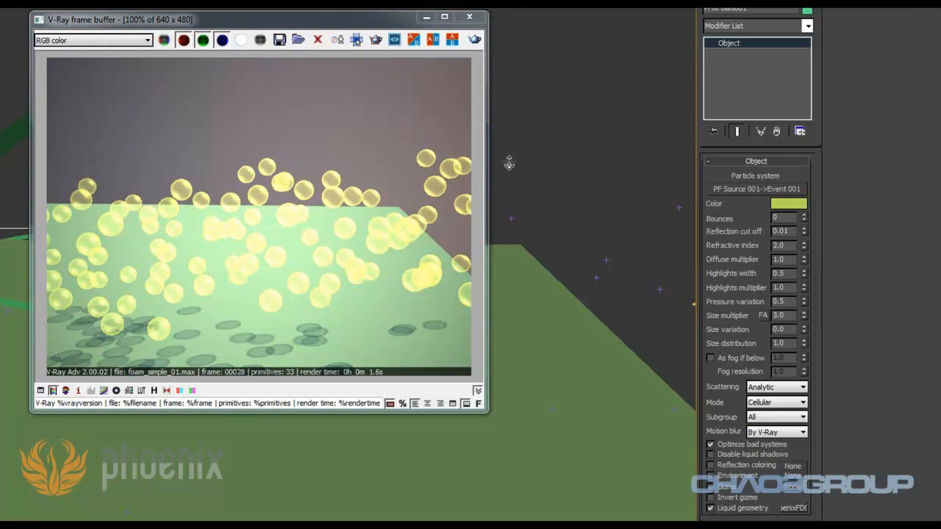
Change the foam's color to a light red and render the particles again.
left_click(780, 204)
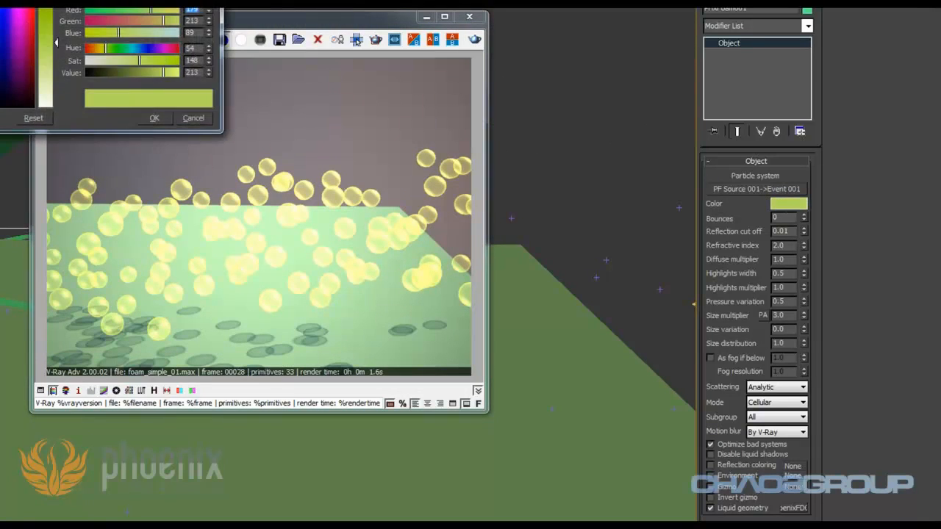
left_click(1, 9)
left_click(155, 117)
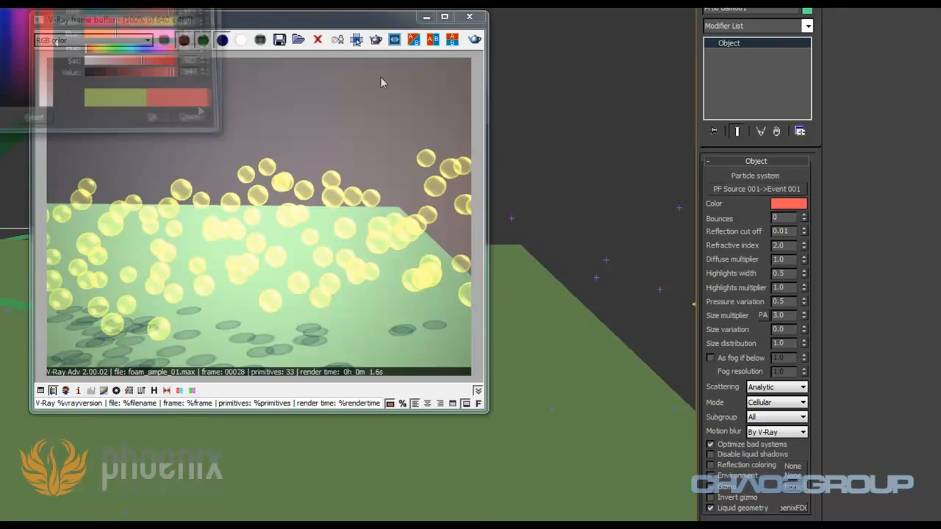
left_click(475, 40)
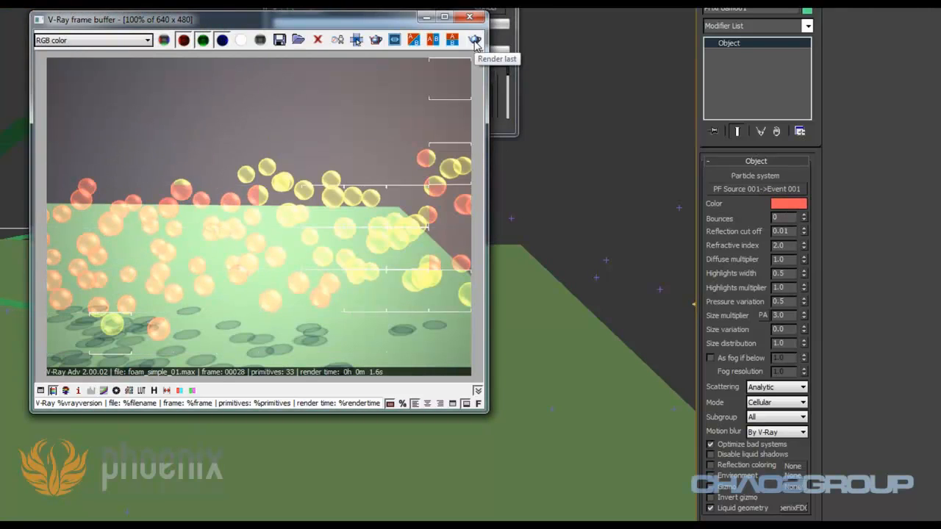
Raise the foam's number of bounces to 5, rendering the particles to check the effect.
left_click(804, 216)
left_click(474, 40)
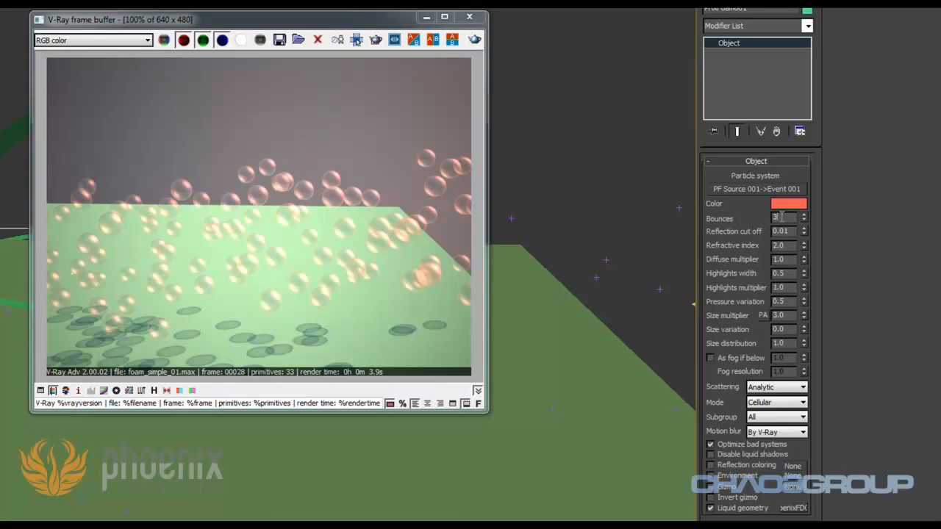
left_click(804, 216)
left_click(804, 216)
left_click(474, 43)
Set the foam object's size multiplier to 5 and render the enlarged bubbles.
left_click(792, 314)
type("5")
key("Return")
left_click(474, 40)
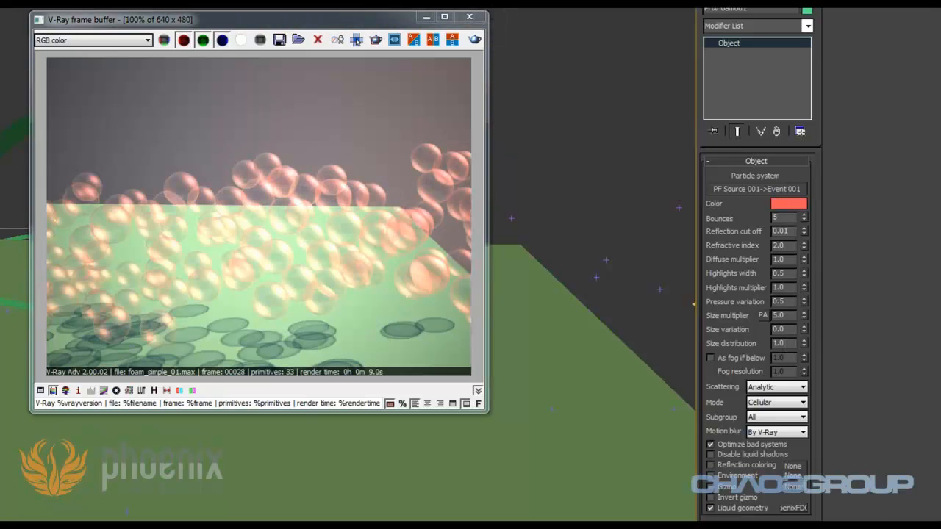
Lower the camera angle on the particles, switch the foam mode to Bubbles, and render.
middle_click_drag(559, 361, 555, 311, "alt")
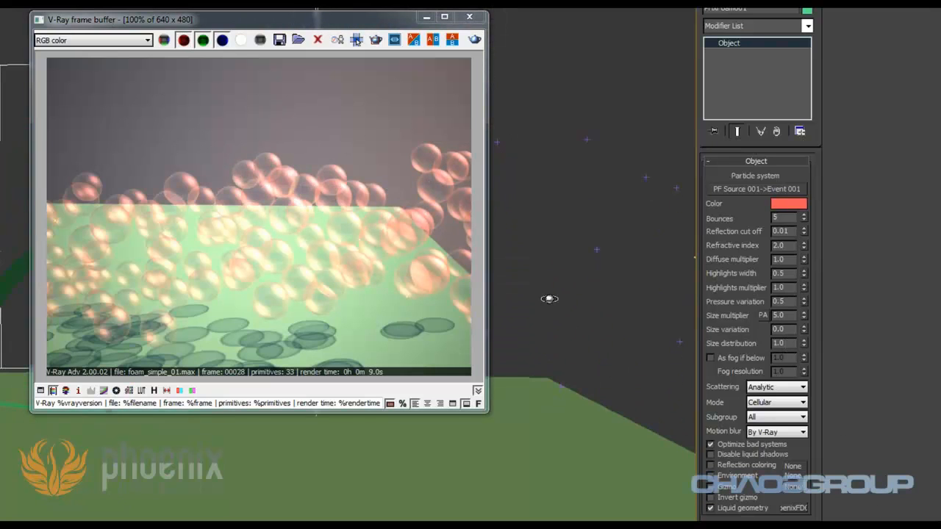
left_click(755, 406)
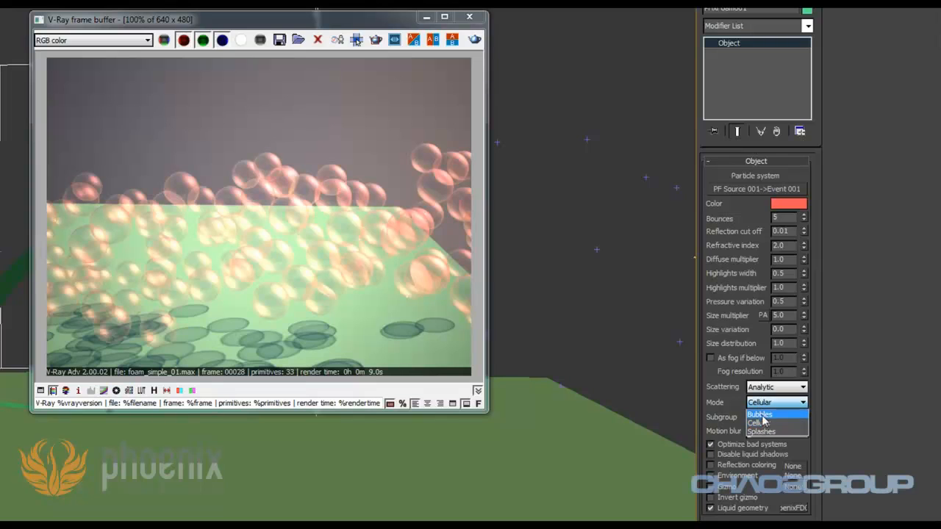
left_click(752, 414)
left_click(475, 40)
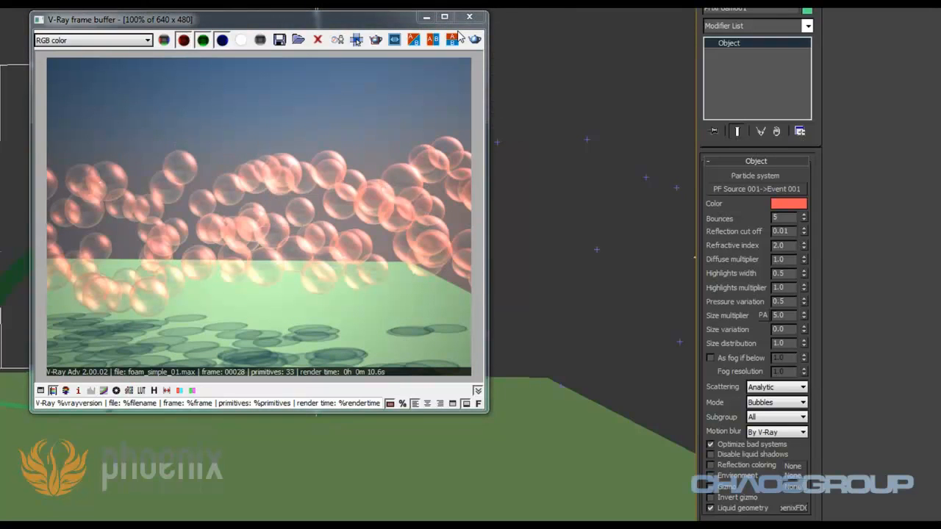
Switch the foam mode to Cellular, render again, and examine close up how the touching bubbles join.
left_click(768, 402)
left_click(759, 423)
left_click(475, 39)
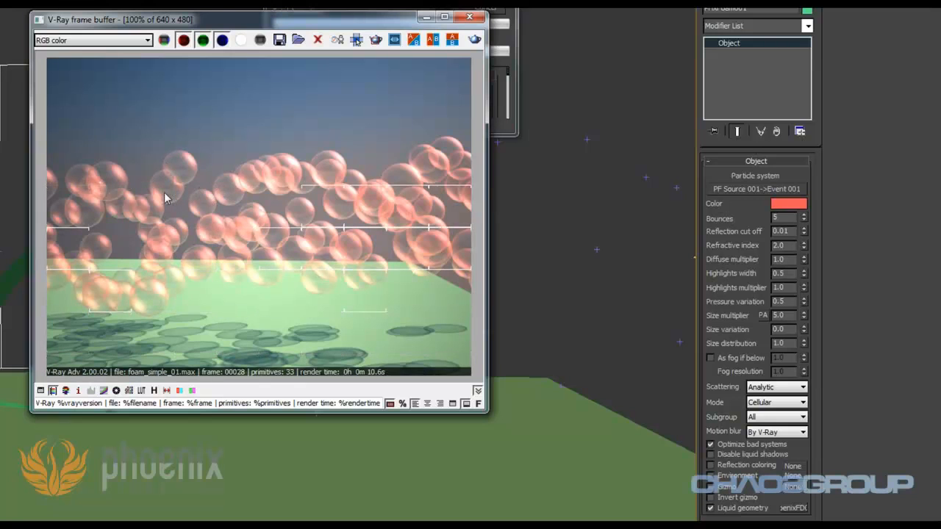
scroll(171, 177, "up", 1)
scroll(171, 177, "up", 1)
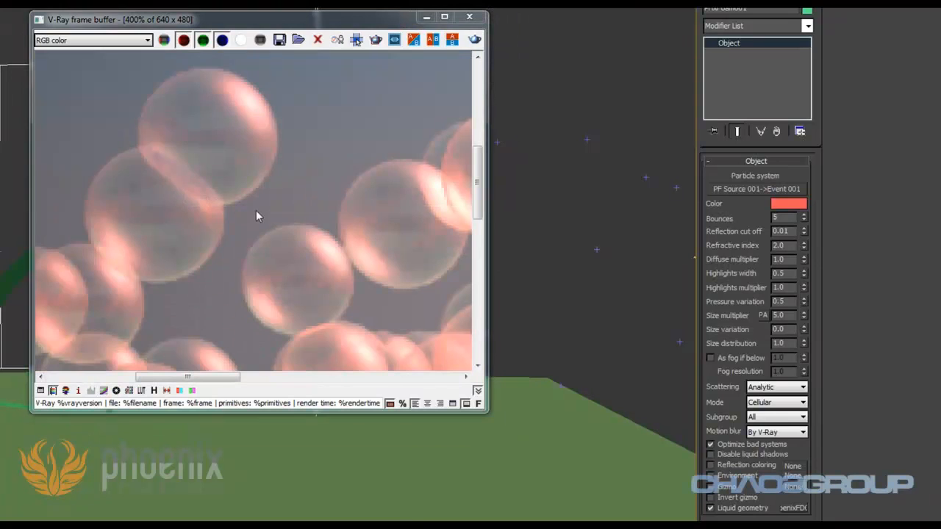
scroll(255, 210, "down", 2)
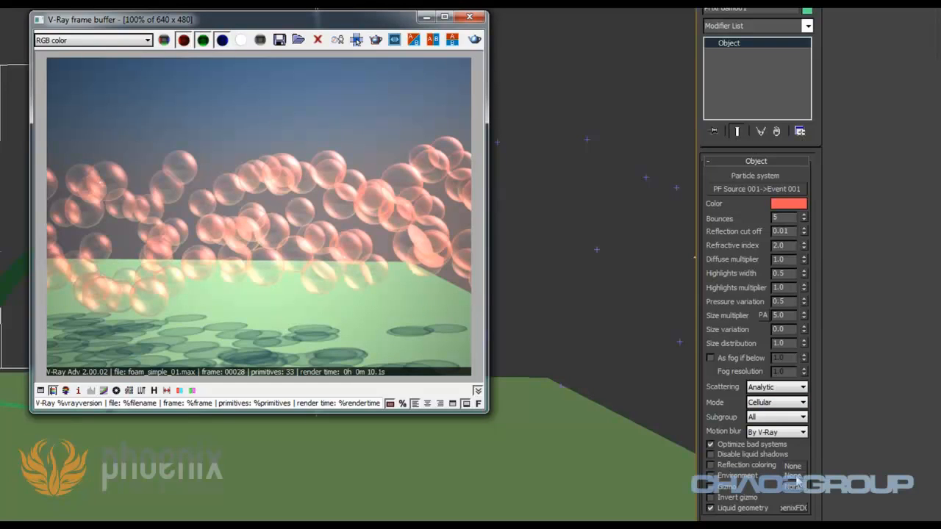
left_click(783, 218)
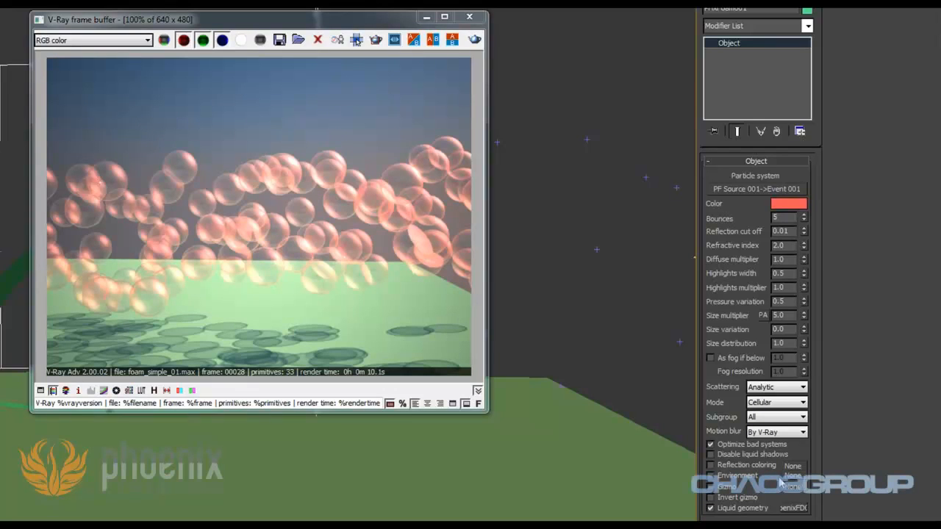
left_click(772, 420)
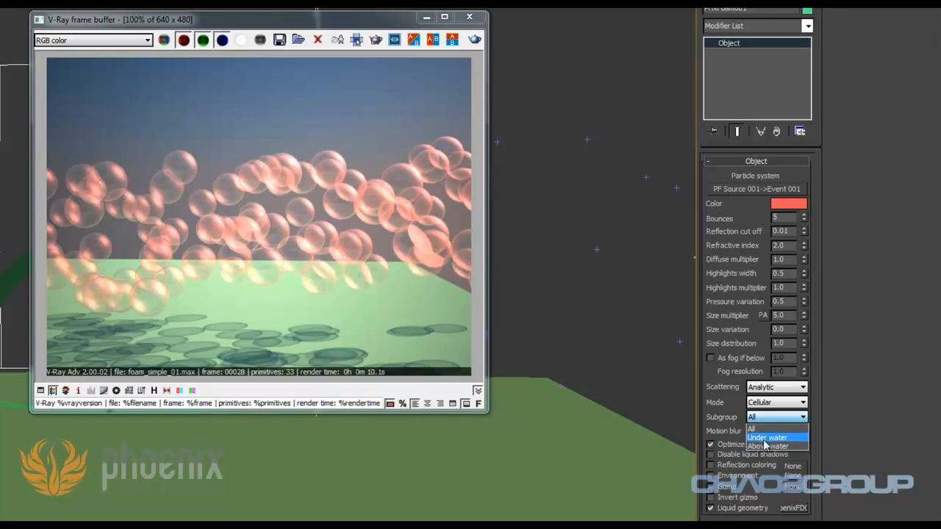
left_click(722, 400)
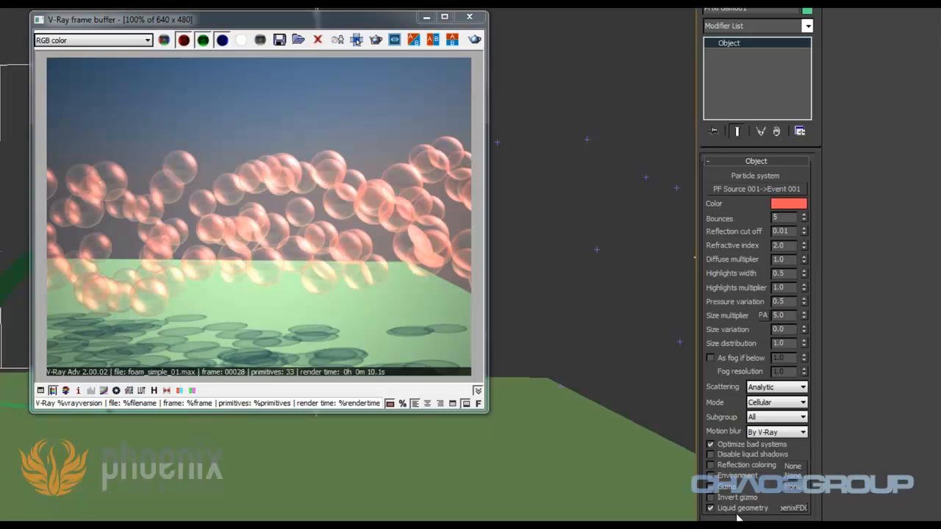
Set the foam's subgroup to Above water and render the particles.
left_click(767, 421)
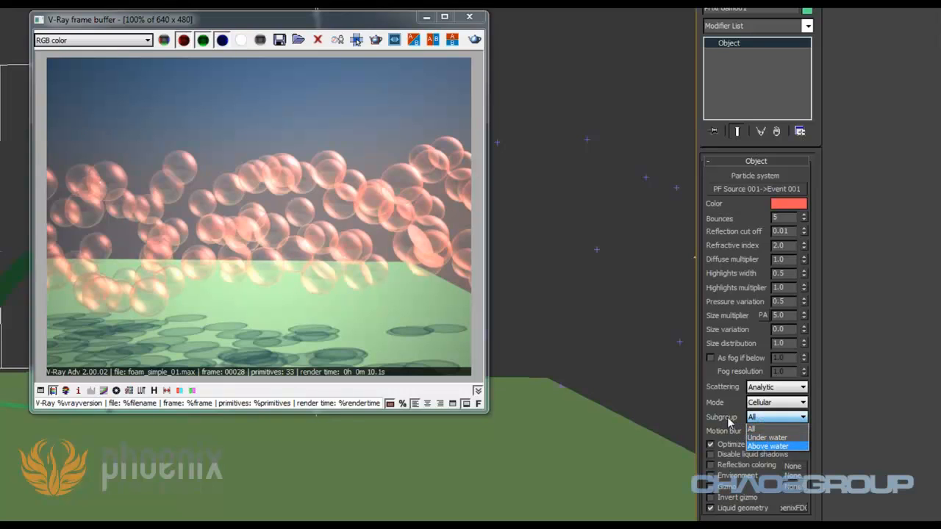
left_click(760, 447)
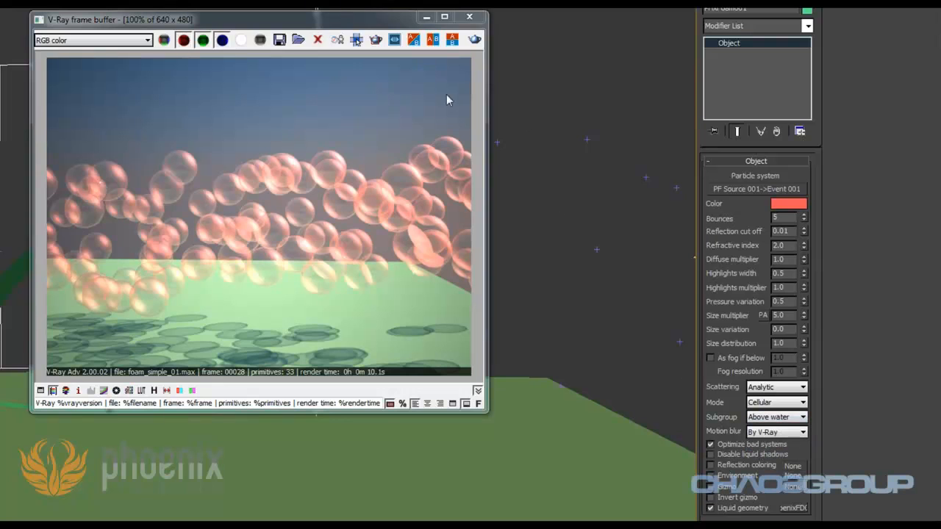
left_click(474, 41)
Set the foam's subgroup to Under water and render the particles again.
left_click(772, 417)
left_click(778, 439)
left_click(474, 40)
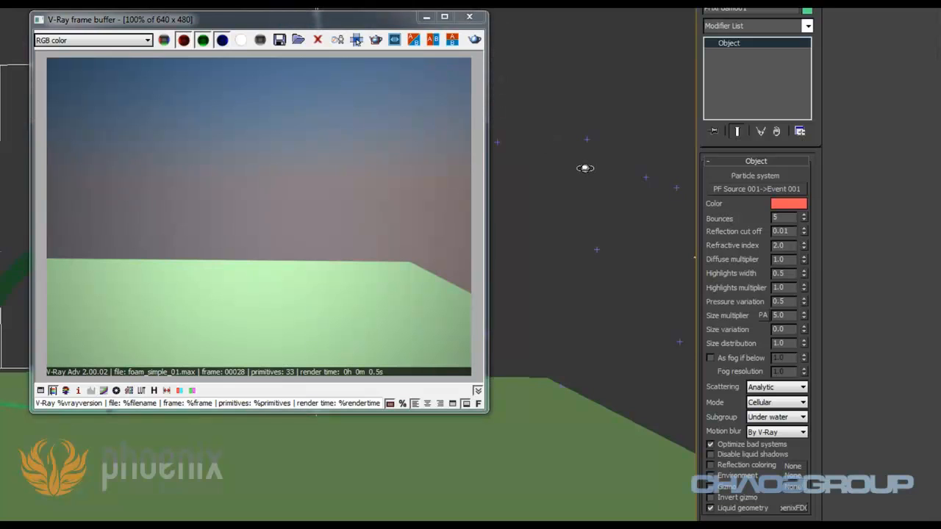
Deselect the foam object, reframe the camera closely on the liquid simulation, and render it.
left_click(586, 211)
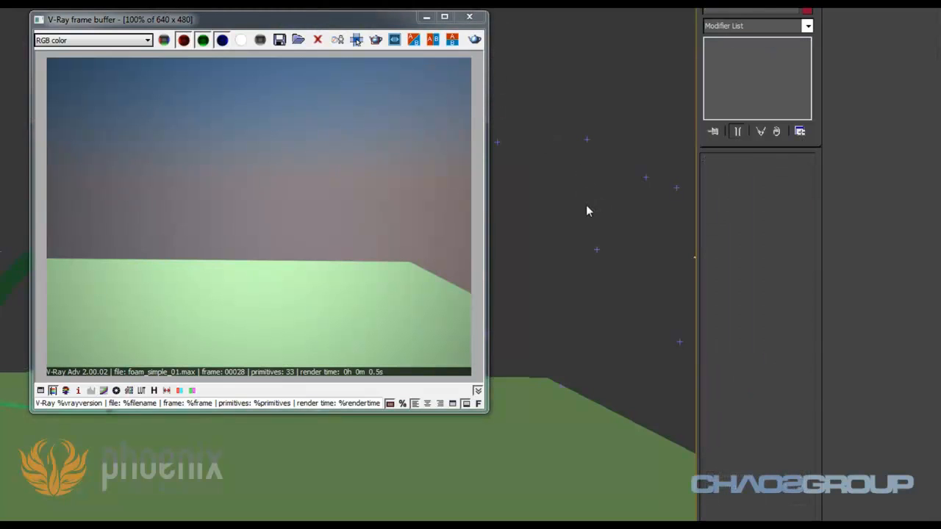
left_click_drag(191, 213, 191, 251)
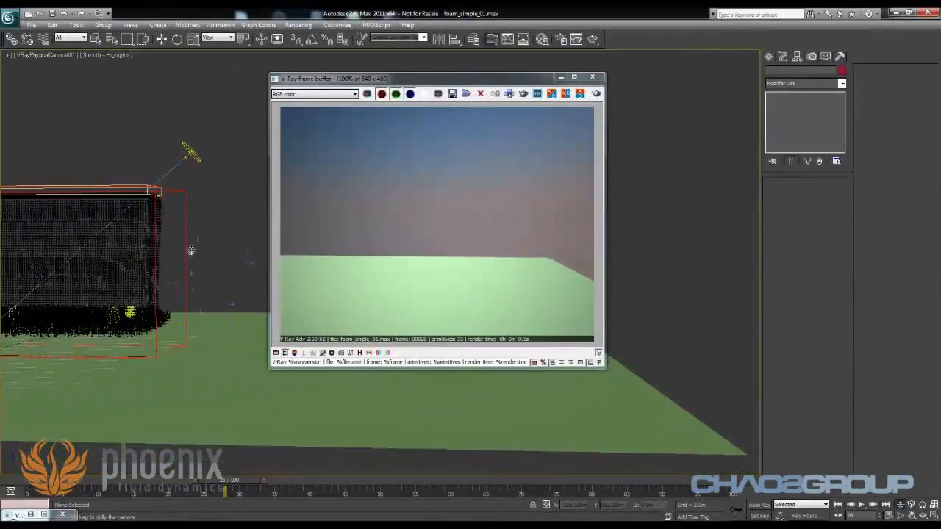
left_click(922, 516)
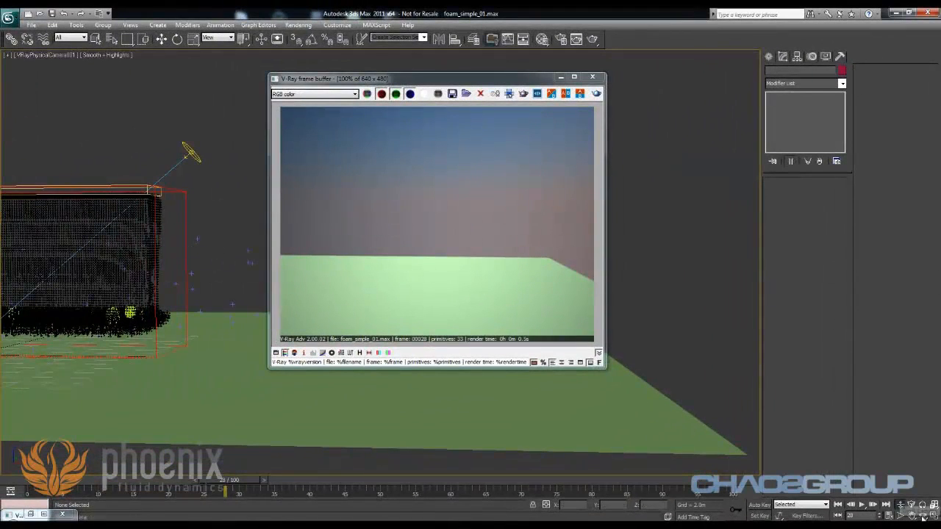
left_click_drag(193, 263, 473, 132)
left_click(592, 77)
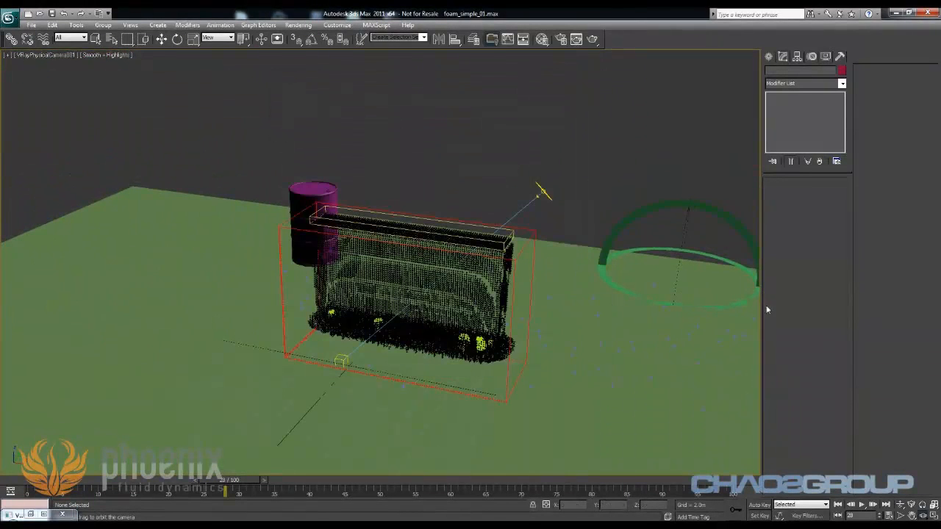
left_click(901, 505)
left_click_drag(467, 303, 470, 273)
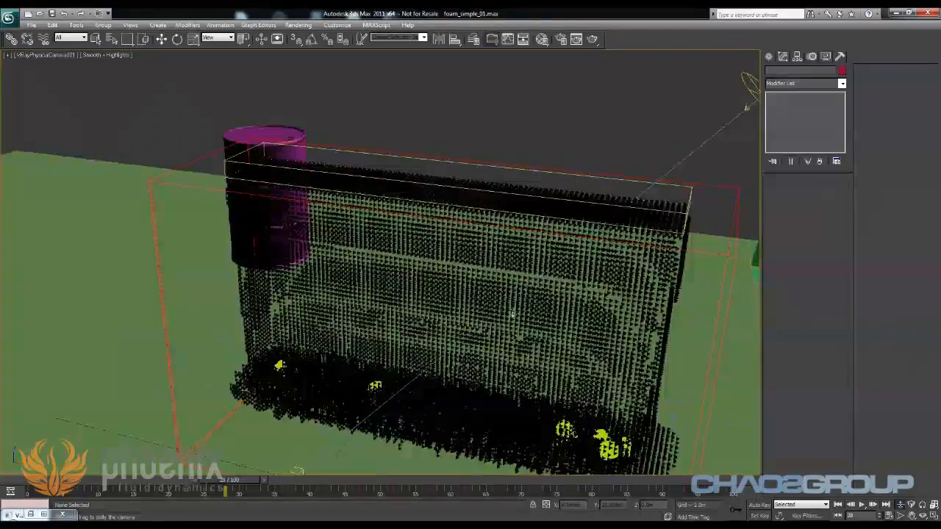
middle_click_drag(489, 283, 461, 241)
left_click_drag(460, 236, 465, 206)
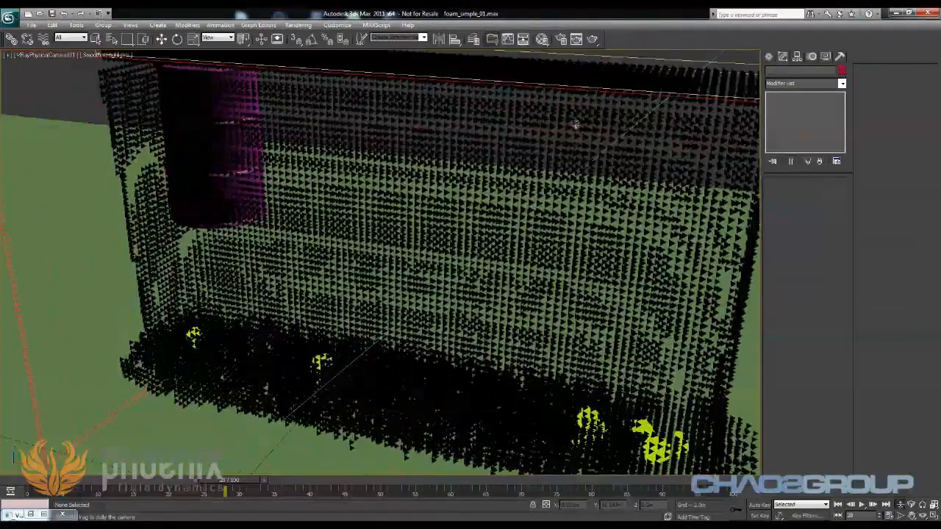
left_click(594, 42)
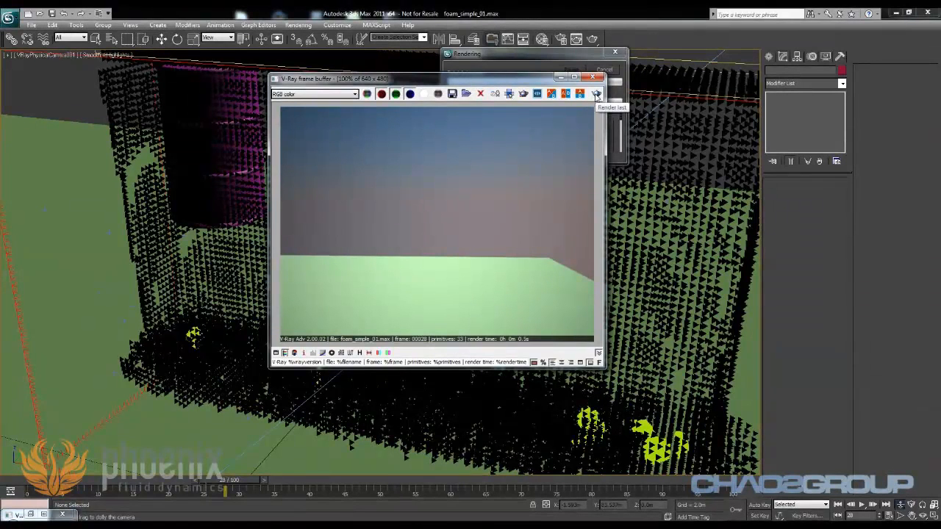
left_click(597, 94)
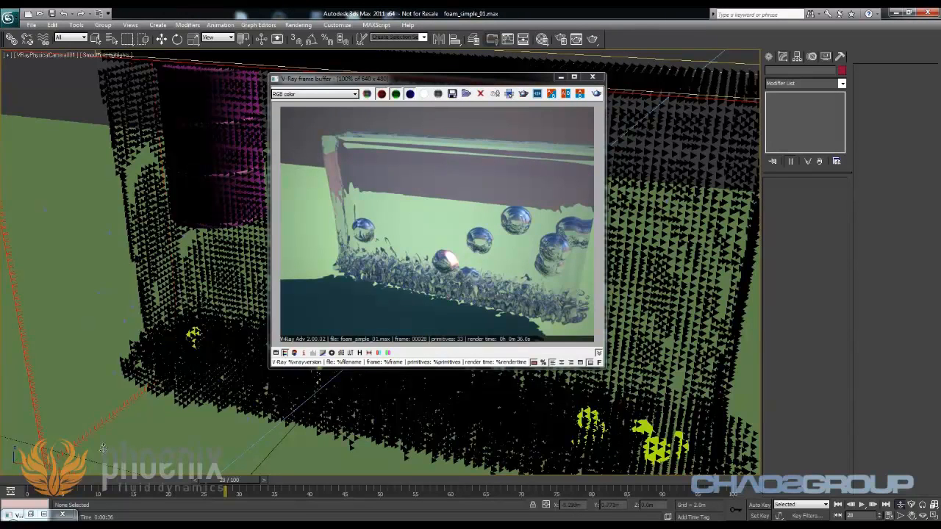
Switch to the 08_Phoenix folder in Windows Explorer, play the rend12b.avi clip, and enlarge the media player window.
left_click(67, 527)
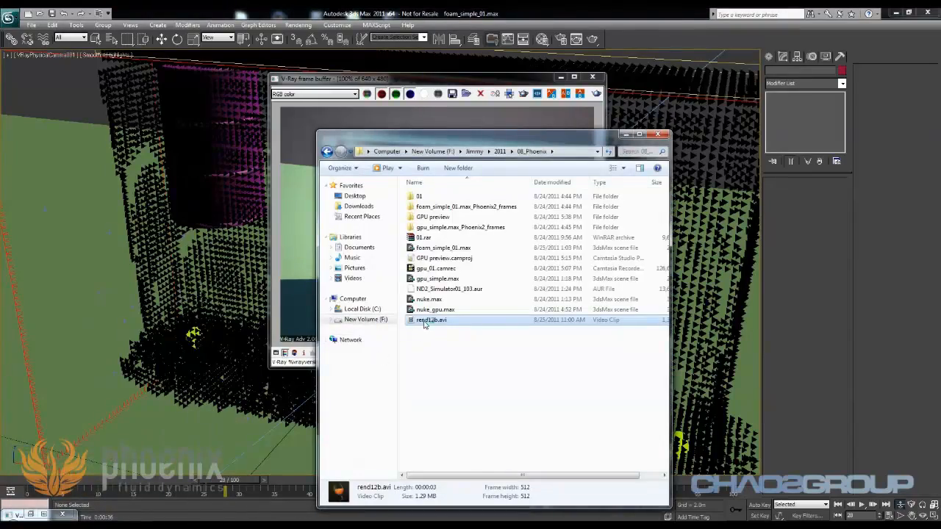
double_click(425, 321)
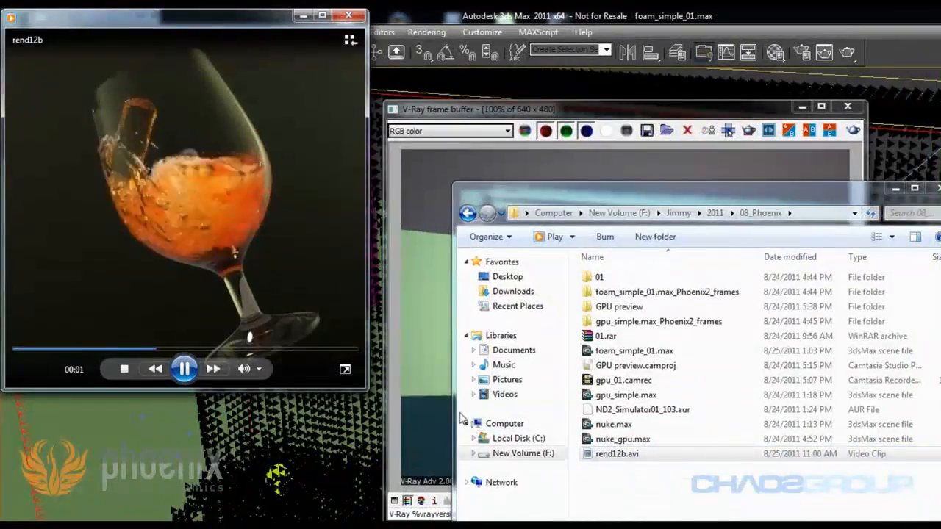
left_click_drag(368, 391, 638, 528)
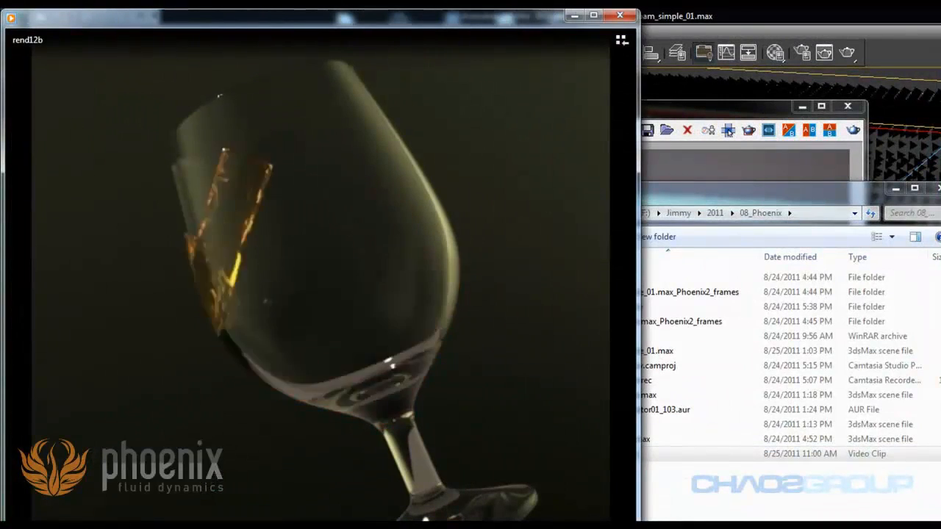